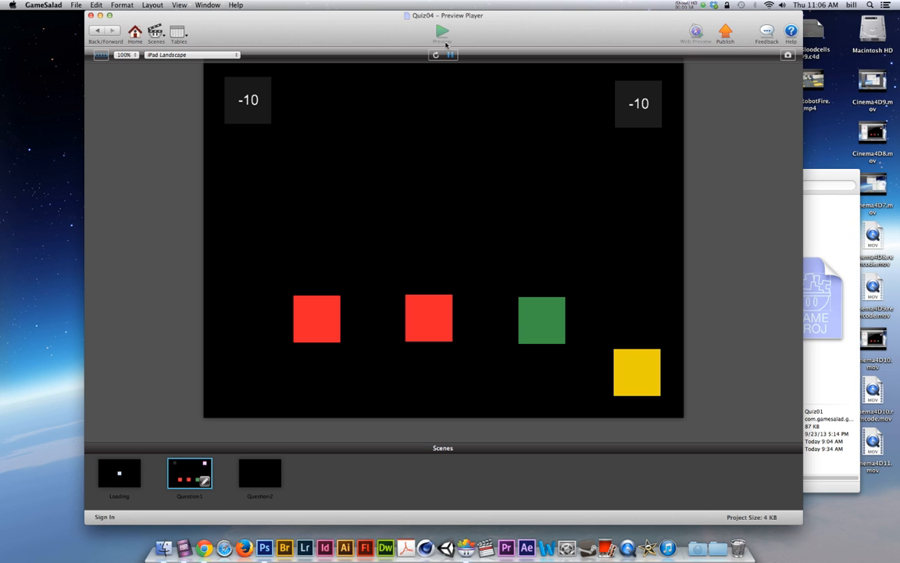
# Restart the preview from the Loading scene and test scoring by repeatedly triggering the leftmost red square and the green square.
pyautogui.click(130, 470)
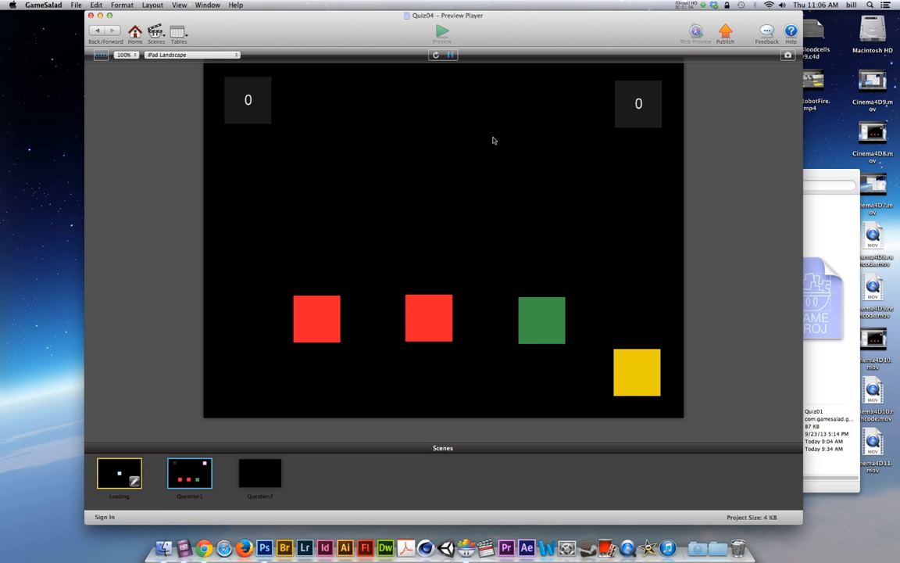
pyautogui.click(325, 302)
pyautogui.click(325, 303)
pyautogui.click(325, 303)
pyautogui.click(560, 312)
pyautogui.click(560, 313)
pyautogui.click(560, 312)
pyautogui.click(560, 313)
pyautogui.click(560, 313)
pyautogui.click(560, 312)
pyautogui.click(560, 313)
pyautogui.click(560, 312)
pyautogui.click(560, 313)
pyautogui.click(548, 311)
pyautogui.click(547, 311)
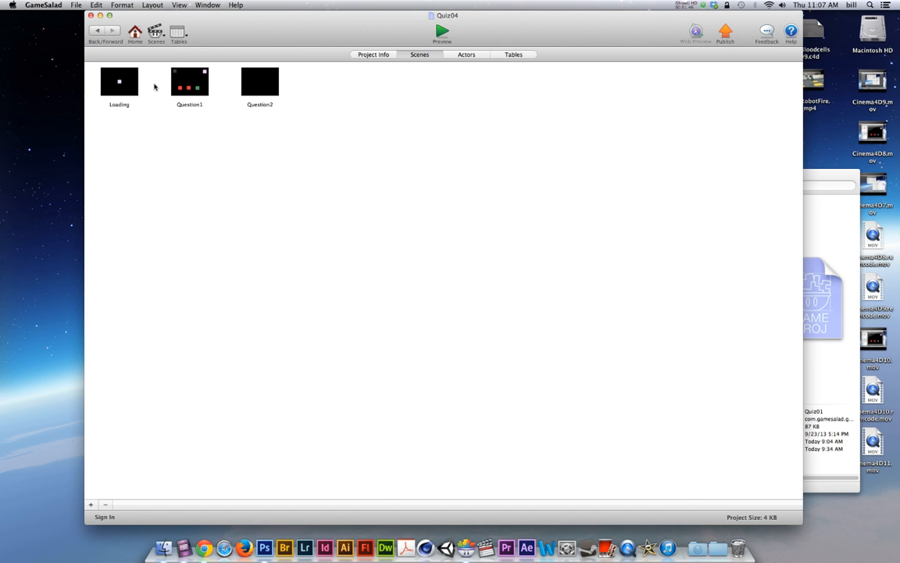
# Open the Buzzer actor prototype from the Question1 scene for editing.
pyautogui.click(157, 32)
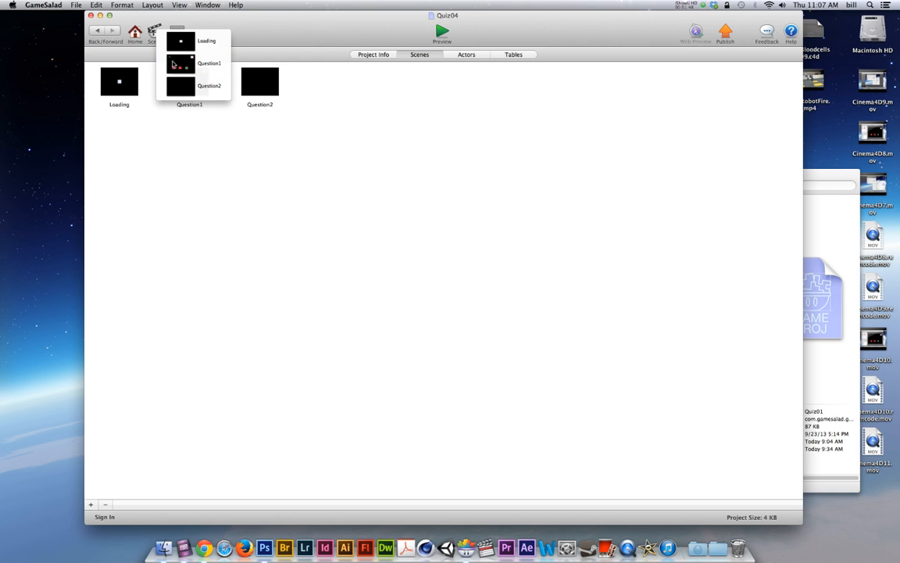
pyautogui.click(173, 65)
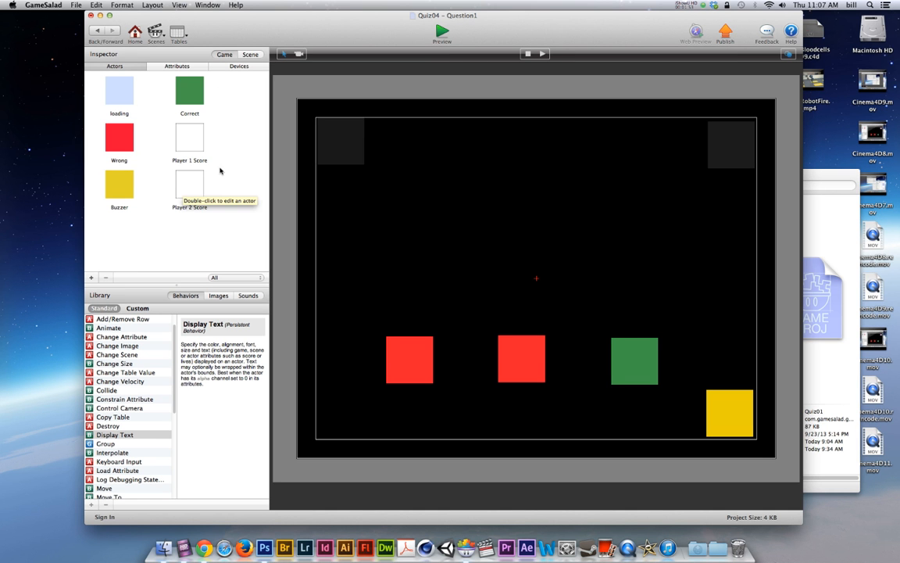
pyautogui.click(116, 184)
pyautogui.doubleClick(116, 184)
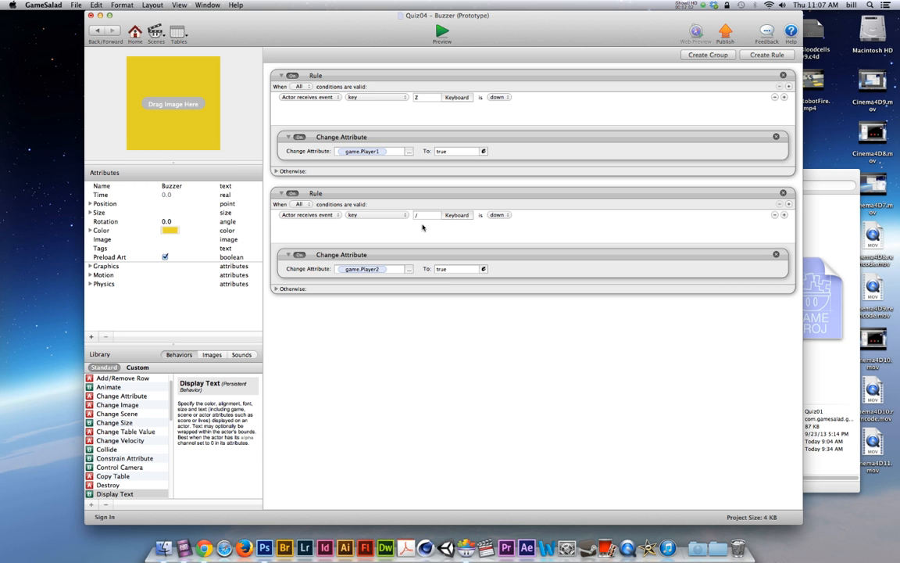
# Add a Destroy behavior below Change Attribute in both the Z key rule and the / key rule of the Buzzer actor.
pyautogui.scroll(-5, 117, 438)
pyautogui.scroll(2, 102, 445)
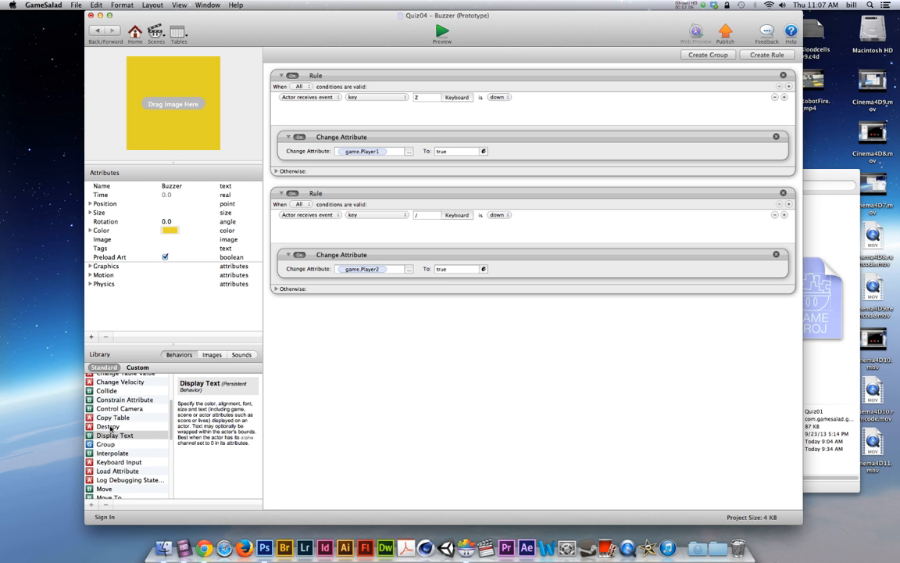
pyautogui.click(109, 427)
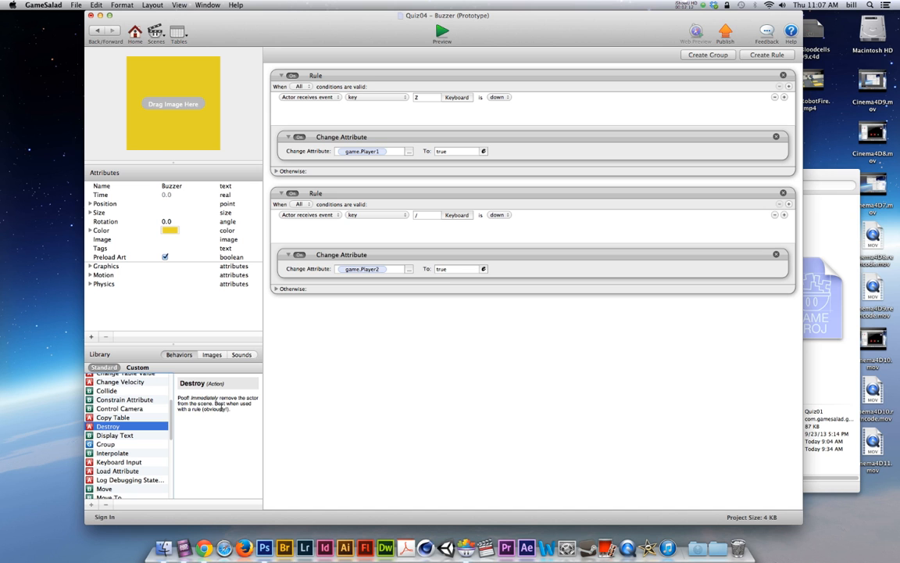
pyautogui.moveTo(102, 426); pyautogui.dragTo(377, 291)
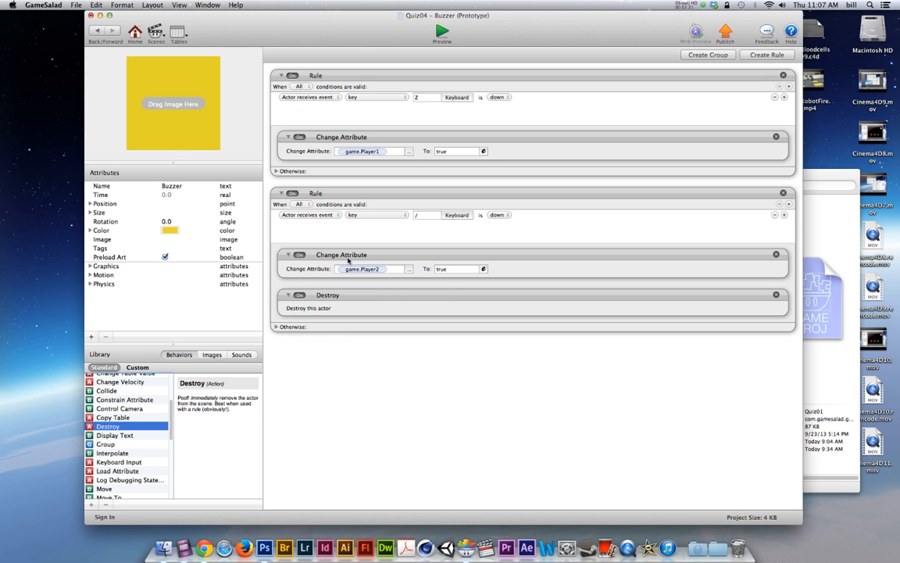
pyautogui.moveTo(107, 430); pyautogui.dragTo(345, 174)
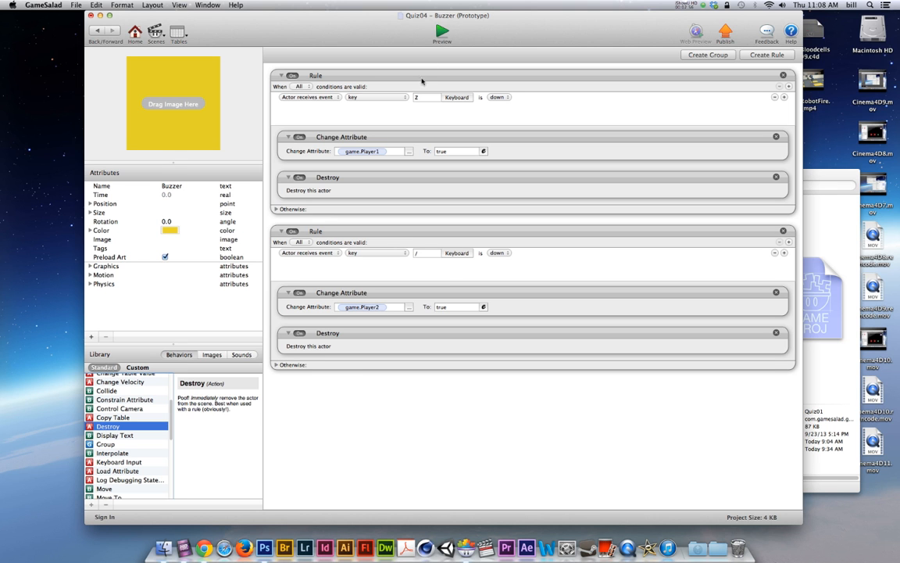
# Preview the game and test the buzzer's removal along with the red and green answer squares.
pyautogui.click(441, 30)
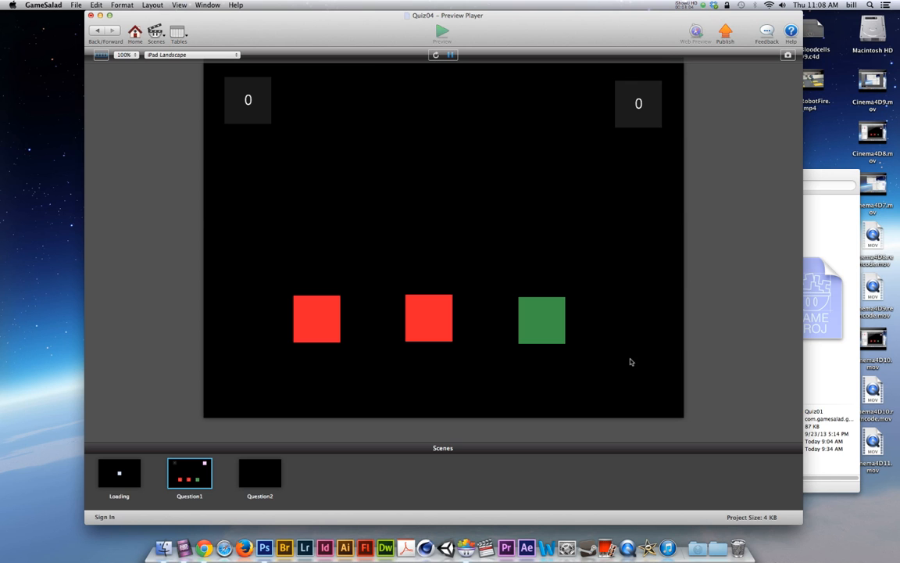
pyautogui.click(325, 316)
pyautogui.click(545, 316)
pyautogui.click(318, 319)
pyautogui.click(403, 316)
pyautogui.click(406, 316)
pyautogui.click(430, 316)
# View the Question2 scene, return to Question1 and open the Wrong actor prototype for editing.
pyautogui.click(159, 33)
pyautogui.click(203, 82)
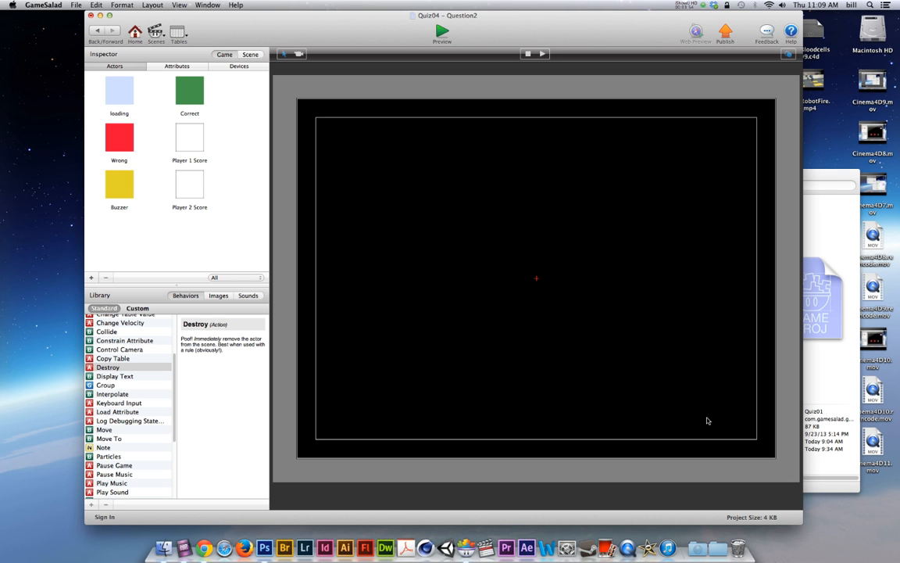
pyautogui.click(155, 34)
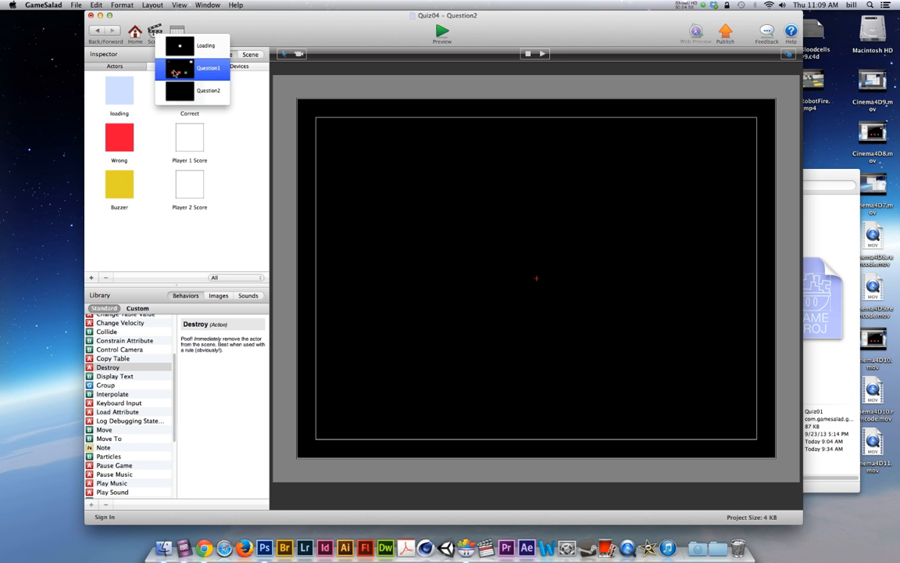
pyautogui.click(160, 67)
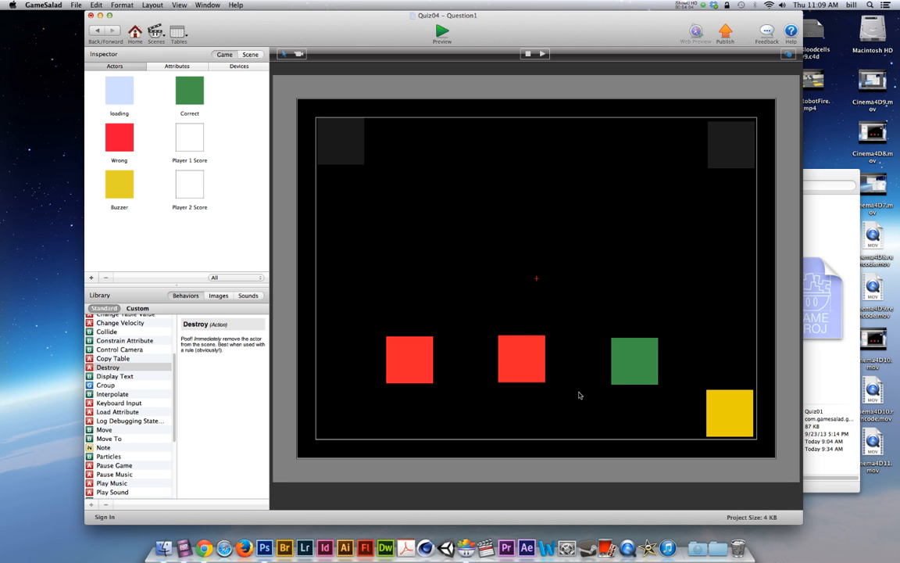
pyautogui.click(119, 137)
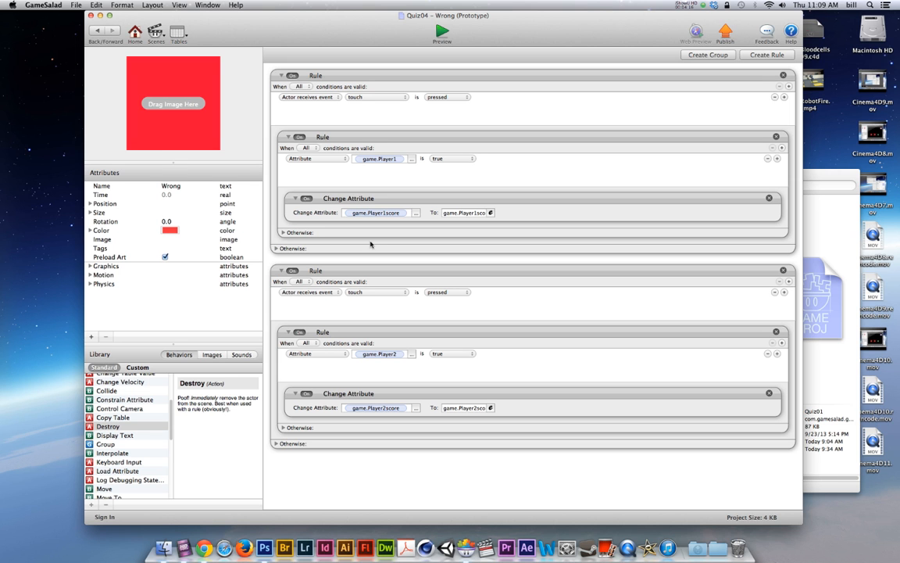
# Try adding a Change Scene behavior set to Next Scene inside the nested Player1 rule, below Change Attribute.
pyautogui.scroll(-3, 109, 469)
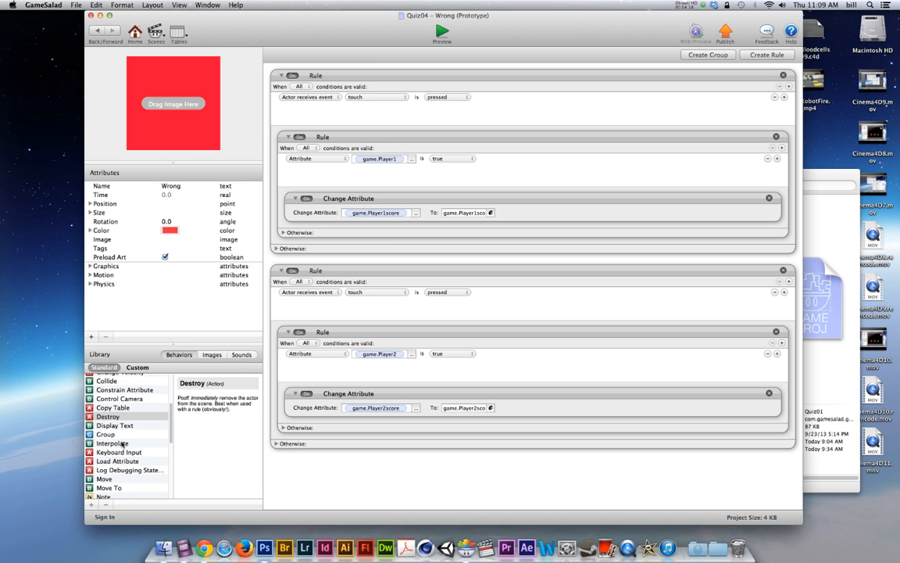
pyautogui.scroll(5, 123, 449)
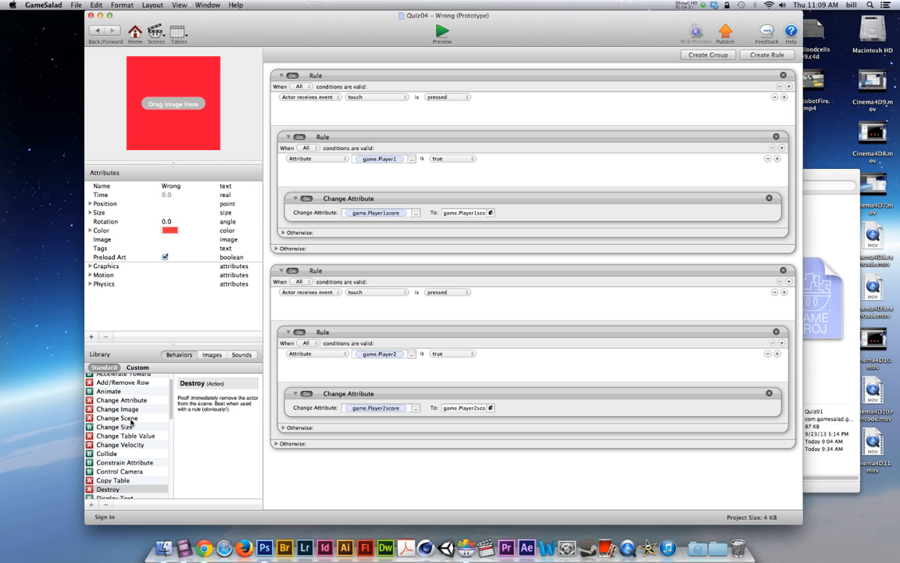
pyautogui.moveTo(131, 422); pyautogui.dragTo(388, 248)
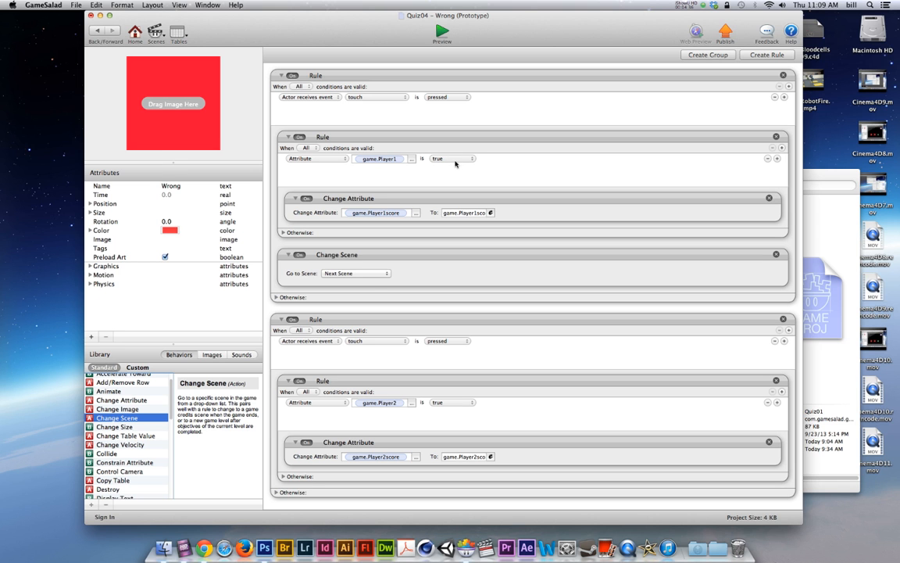
pyautogui.click(423, 220)
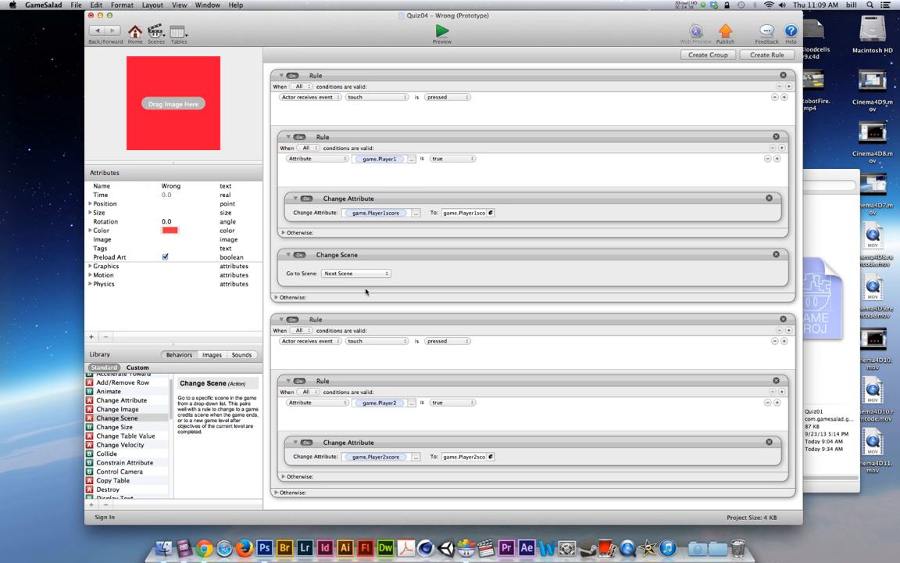
pyautogui.click(372, 253)
pyautogui.moveTo(371, 245)
pyautogui.mouseDown()
pyautogui.moveTo(378, 215)
pyautogui.moveTo(372, 226)
pyautogui.mouseUp()
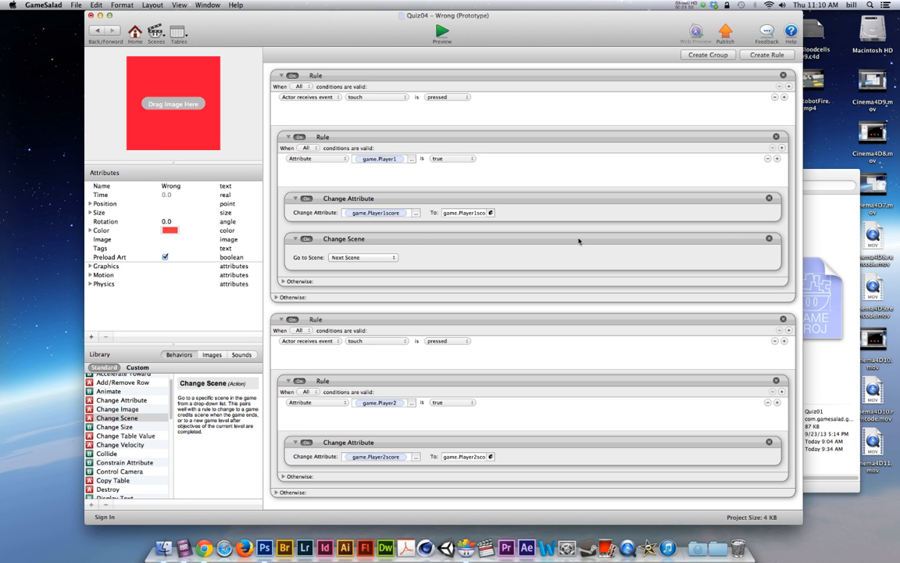
# Remove the Change Scene behavior from the nested Player1 rule.
pyautogui.click(770, 239)
pyautogui.press('super+z')
pyautogui.press('super+z')
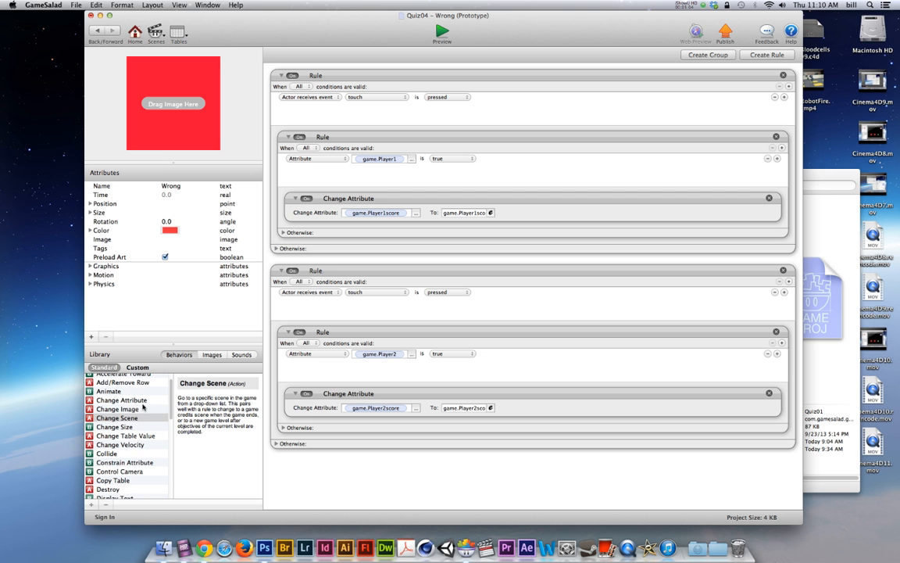
# Add a Timer below Change Attribute in the nested Player1 rule and set it to After 2 seconds.
pyautogui.scroll(-3, 128, 429)
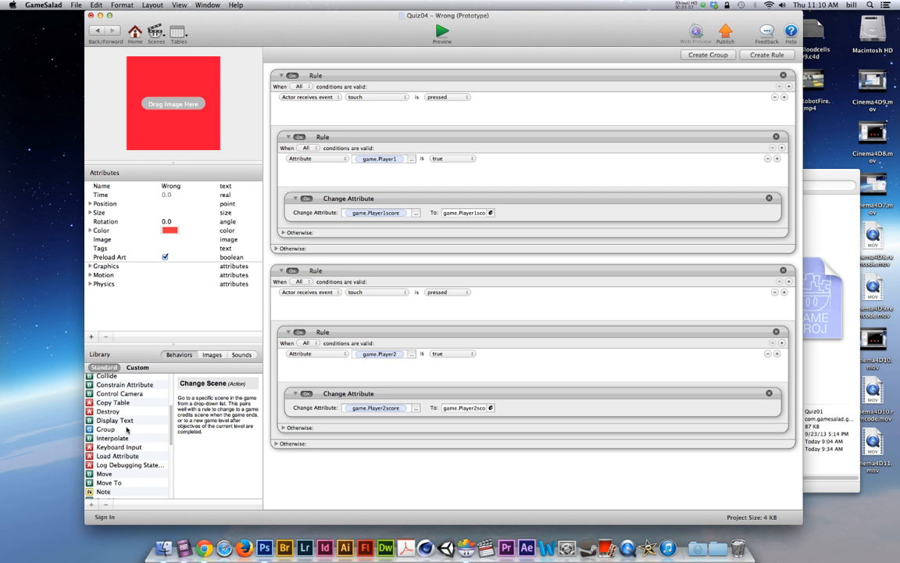
pyautogui.scroll(-6, 127, 431)
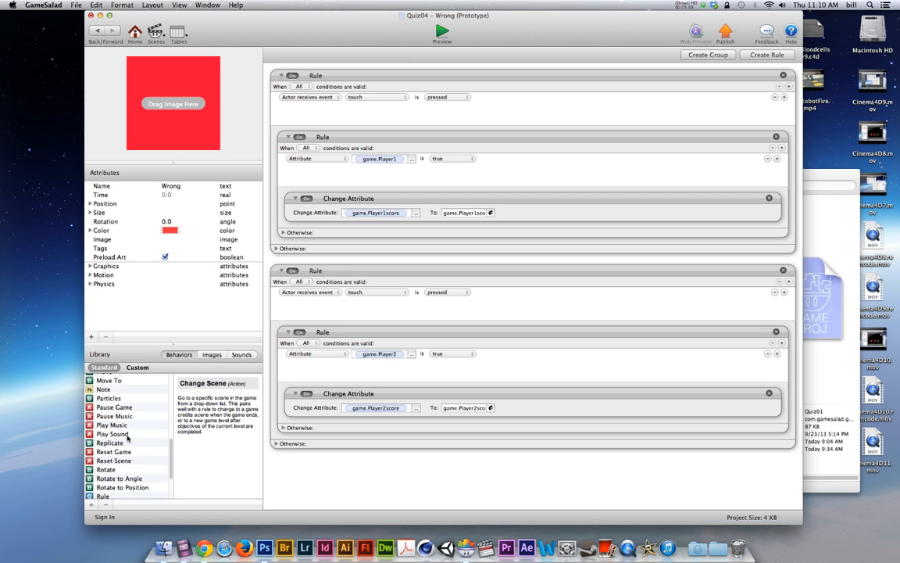
pyautogui.scroll(1, 127, 438)
pyautogui.scroll(-1, 125, 445)
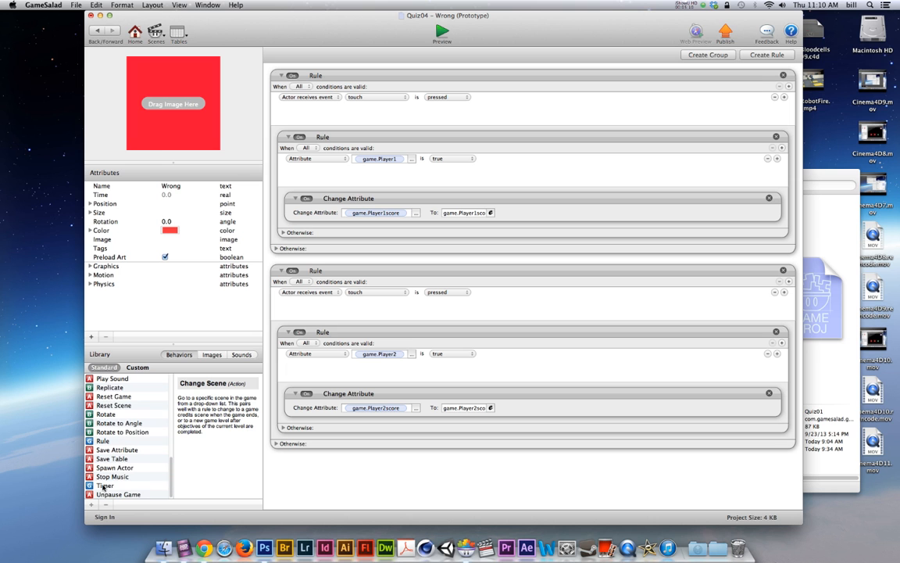
pyautogui.moveTo(103, 486); pyautogui.dragTo(362, 235)
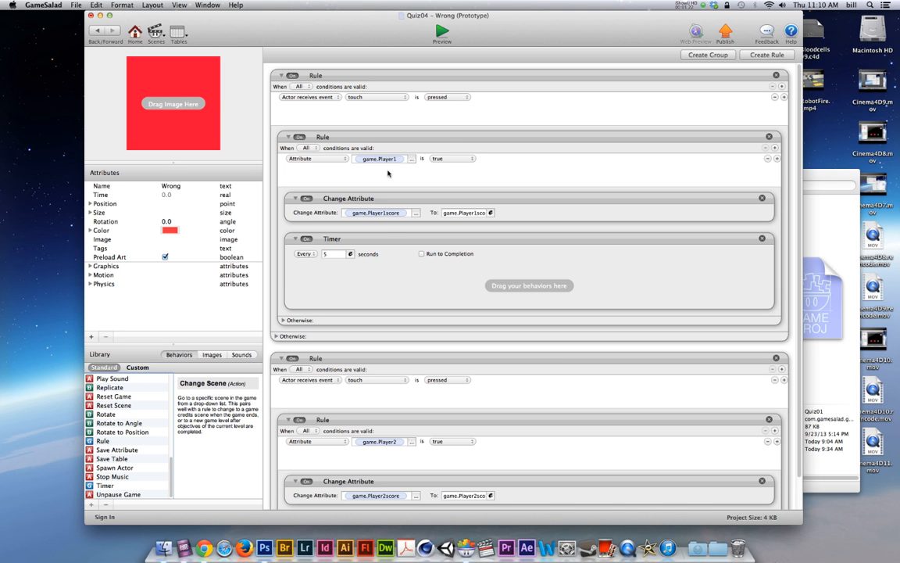
pyautogui.click(355, 213)
pyautogui.click(334, 254)
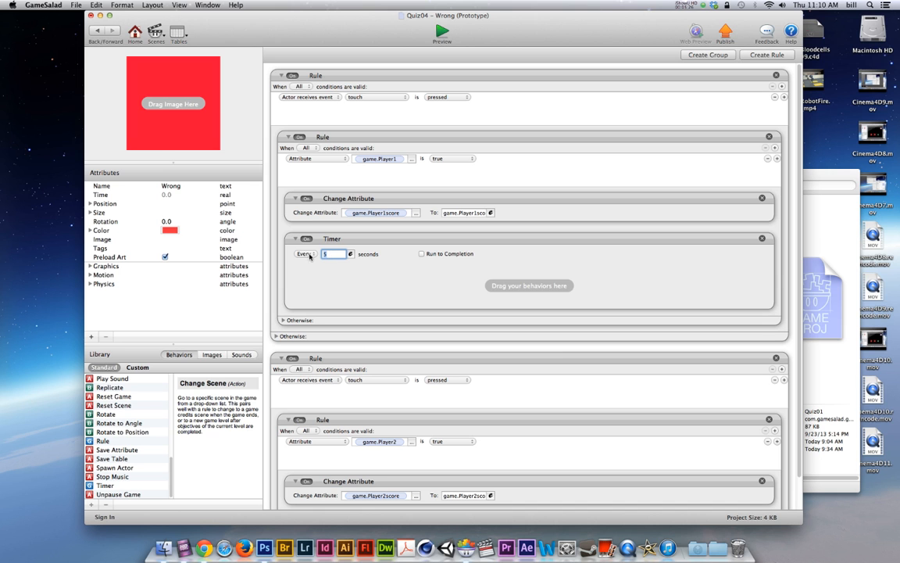
pyautogui.write('2')
pyautogui.click(307, 254)
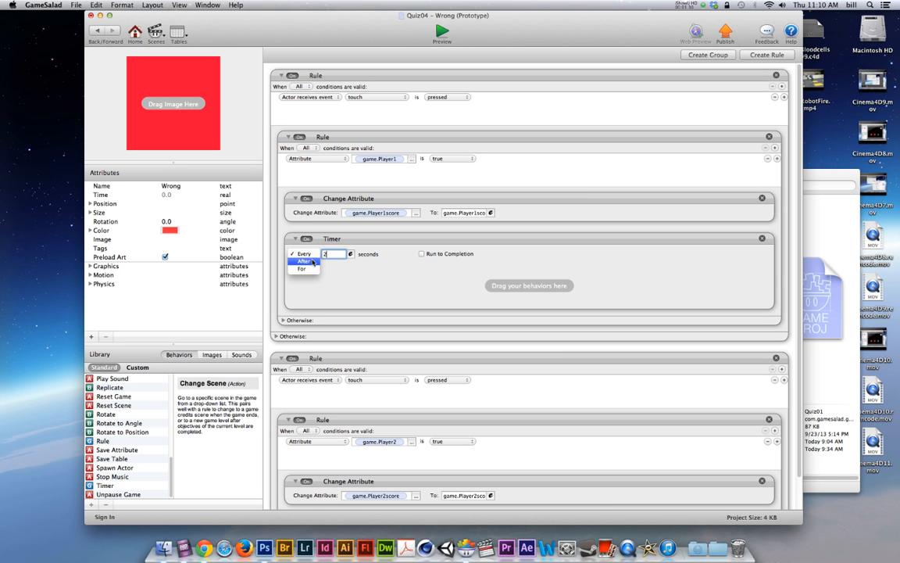
pyautogui.click(303, 261)
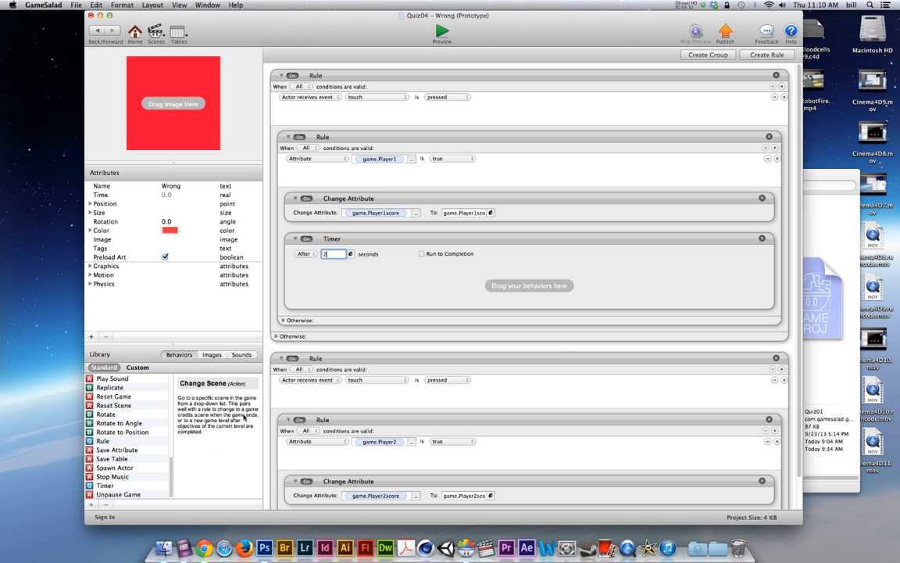
# Place a Change Scene behavior going to Next Scene inside the Player1 rule's Timer.
pyautogui.scroll(3, 121, 443)
pyautogui.scroll(5, 121, 444)
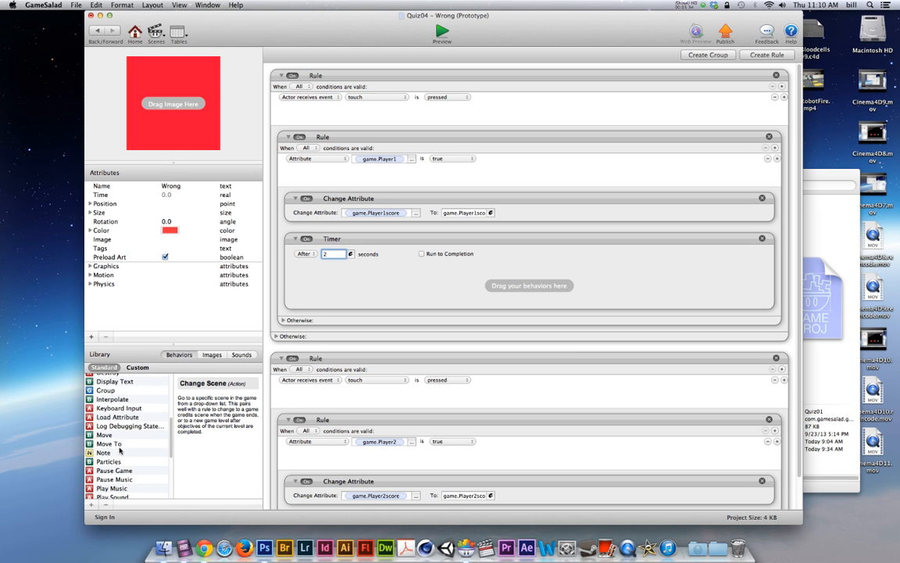
pyautogui.scroll(3, 121, 450)
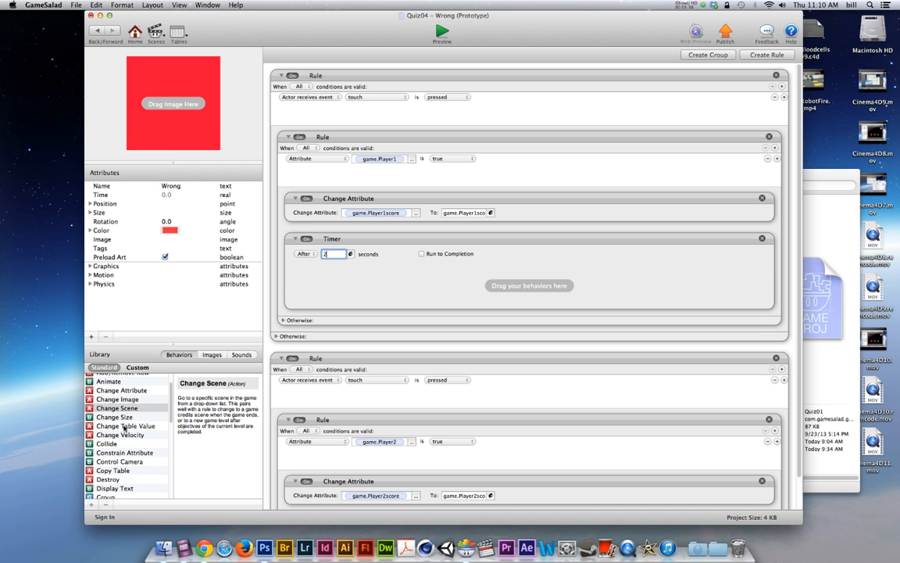
pyautogui.scroll(2, 122, 426)
pyautogui.moveTo(117, 431); pyautogui.dragTo(453, 287)
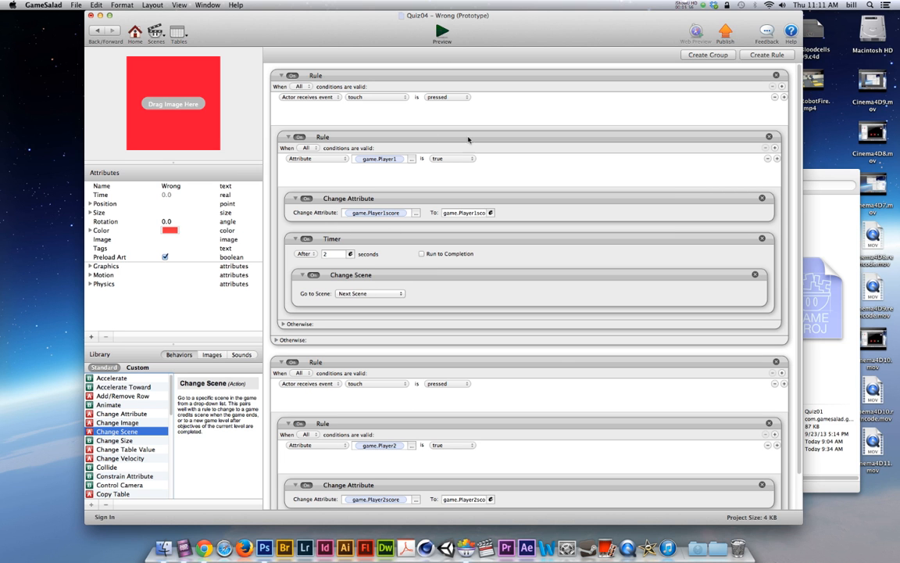
# Preview the game, choose the leftmost red square to test the timed scene change, and leave the preview.
pyautogui.press('super+Return')
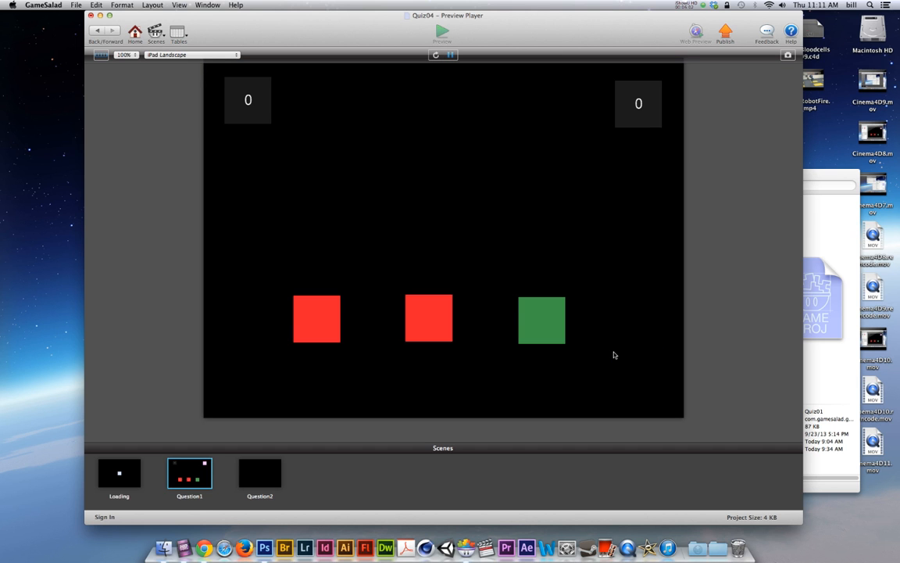
pyautogui.click(327, 316)
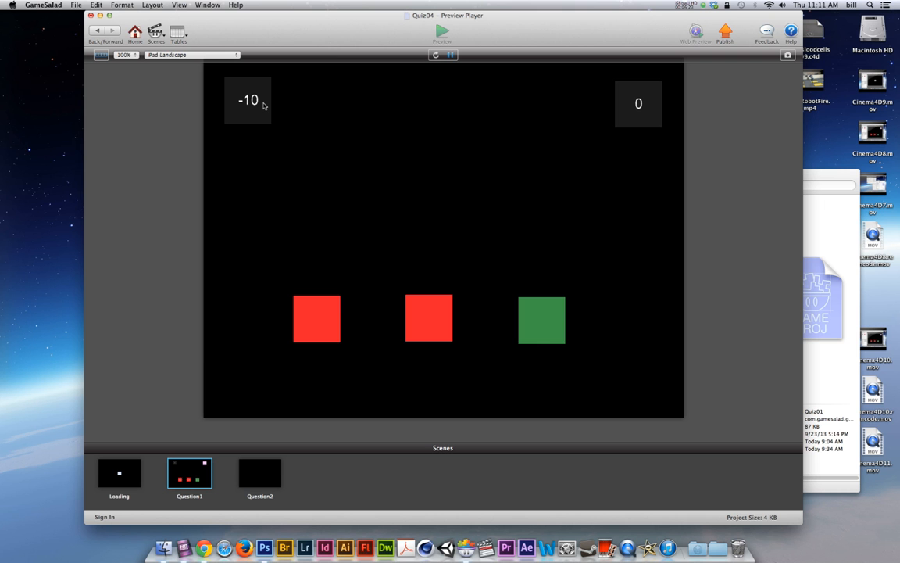
pyautogui.click(134, 32)
# Reopen the Wrong actor prototype from the Question1 scene to check its Timer settings.
pyautogui.click(155, 32)
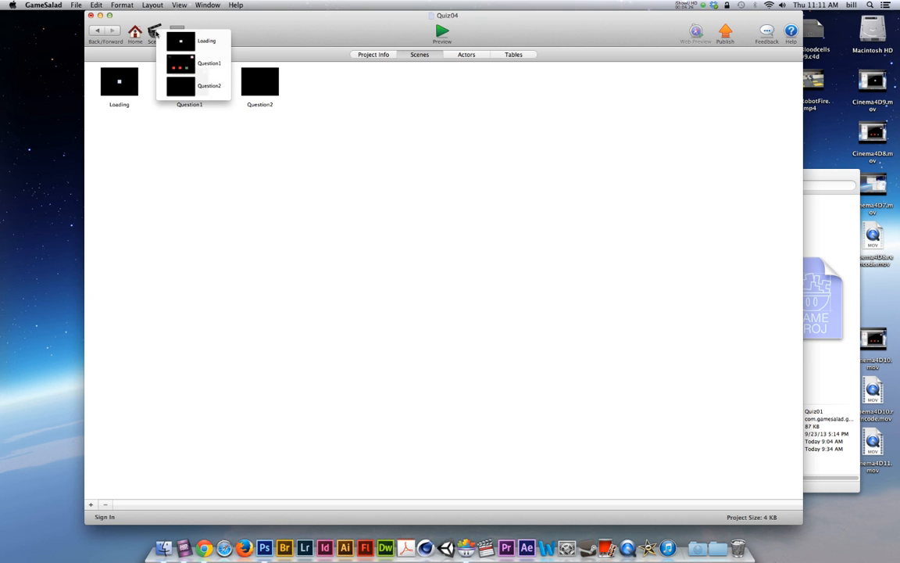
pyautogui.click(175, 62)
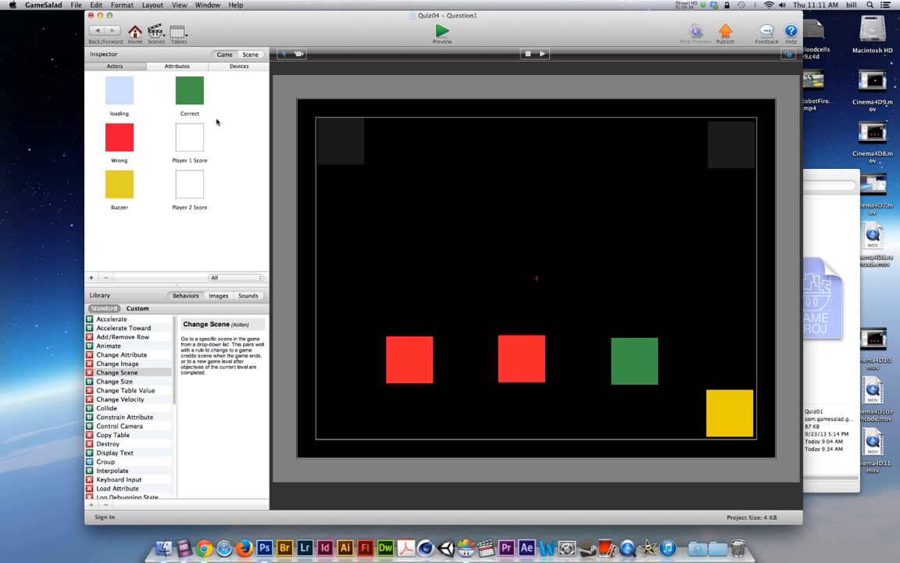
pyautogui.click(117, 143)
pyautogui.doubleClick(118, 143)
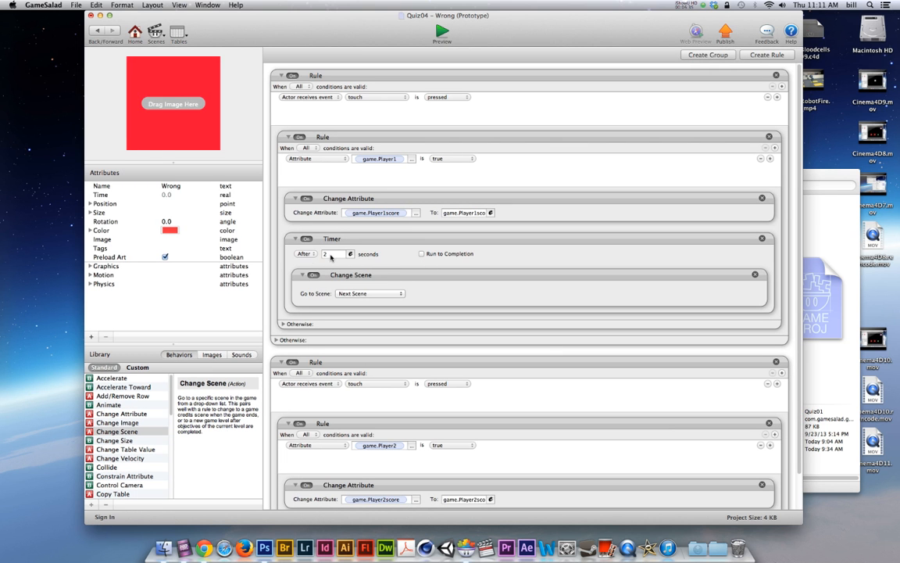
# Enable Run to Completion on the Wrong actor's Player1 Timer and test it by choosing the leftmost red square in the preview.
pyautogui.click(422, 254)
pyautogui.click(442, 31)
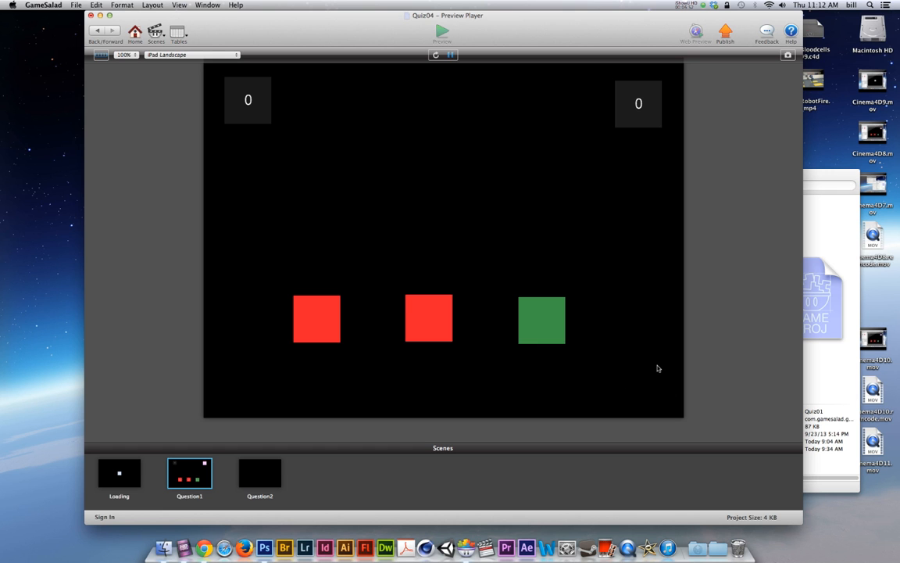
pyautogui.click(315, 318)
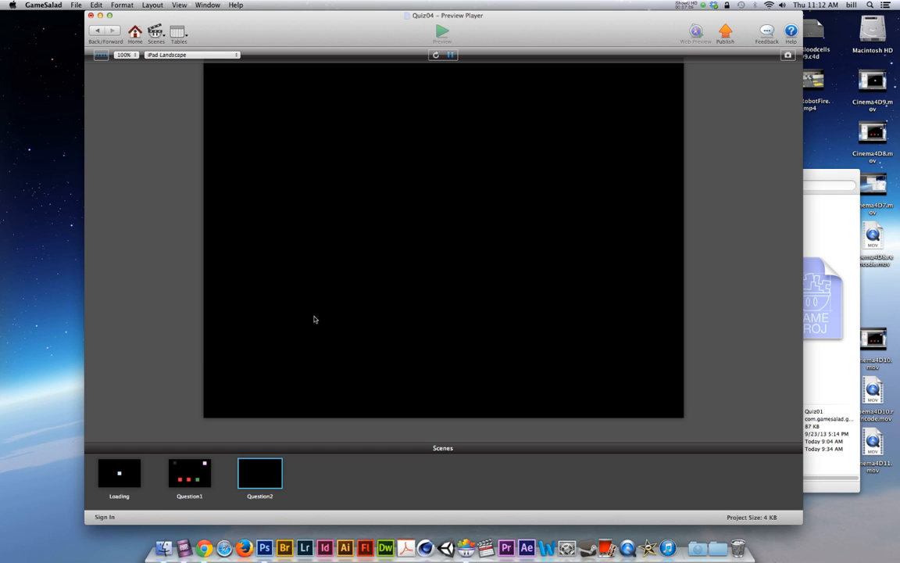
pyautogui.click(98, 31)
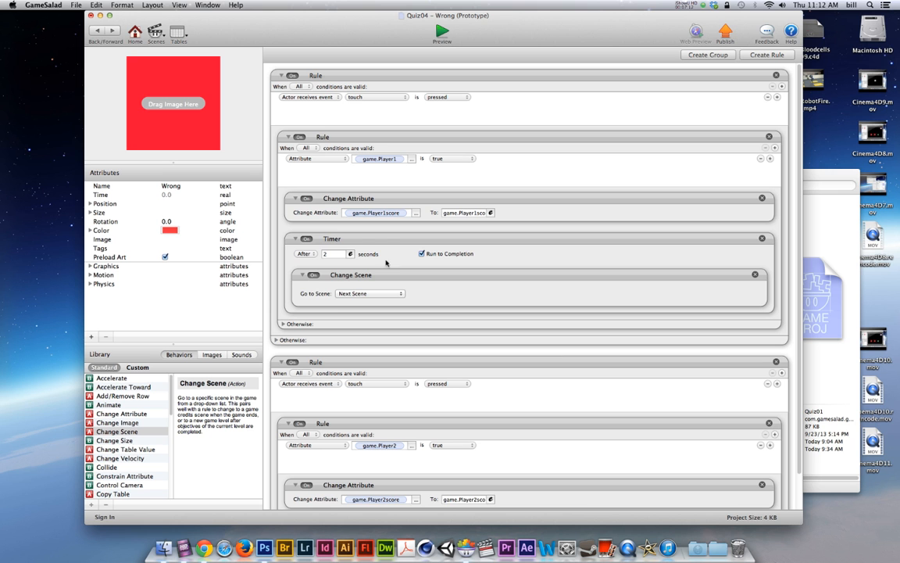
# Copy the Timer with its Change Scene into the nested Player2 rule, below its Change Attribute.
pyautogui.click(386, 263)
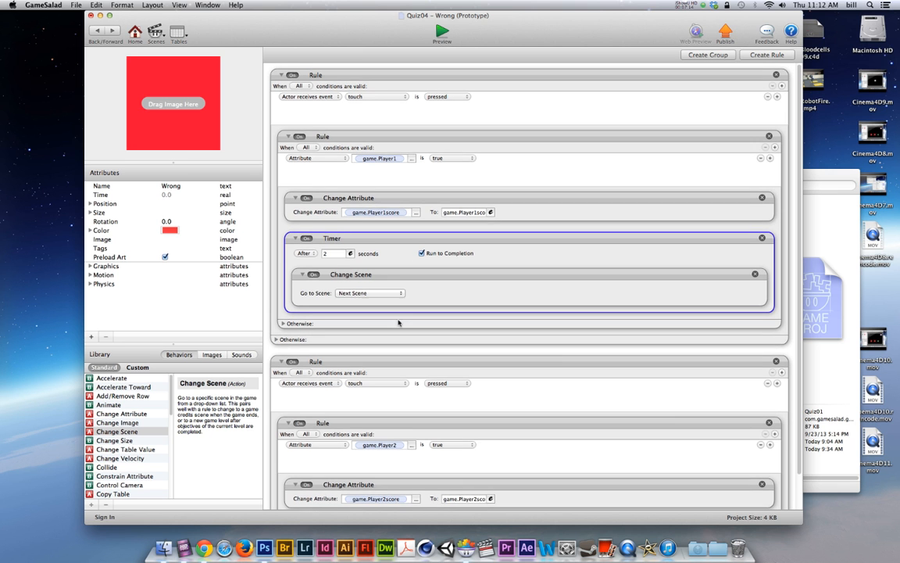
pyautogui.scroll(-1, 403, 326)
pyautogui.scroll(-2, 412, 283)
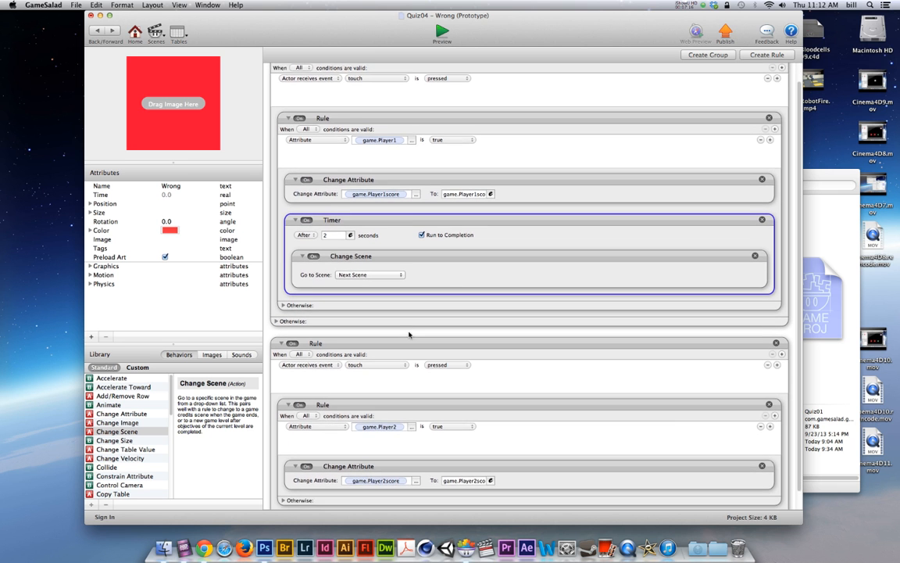
pyautogui.scroll(-1, 427, 285)
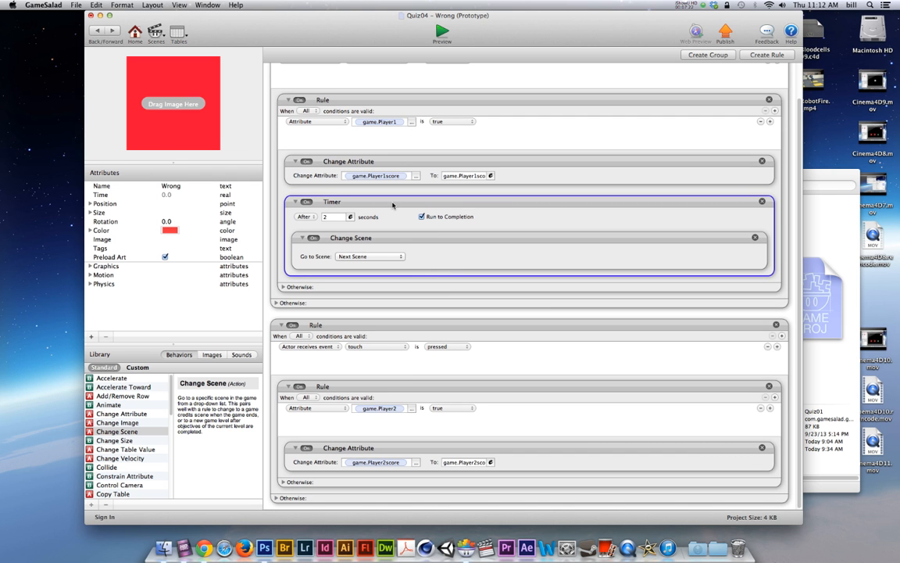
pyautogui.moveTo(393, 205); pyautogui.dragTo(398, 485)
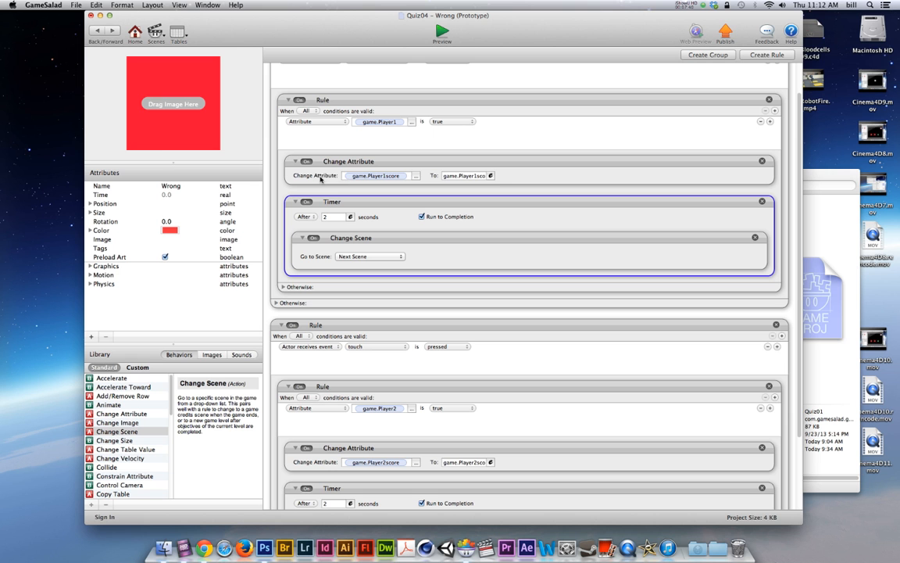
# Return to the start of the Wrong actor's rules and enlarge the editor window slightly.
pyautogui.click(469, 176)
pyautogui.scroll(3, 336, 154)
pyautogui.scroll(2, 316, 91)
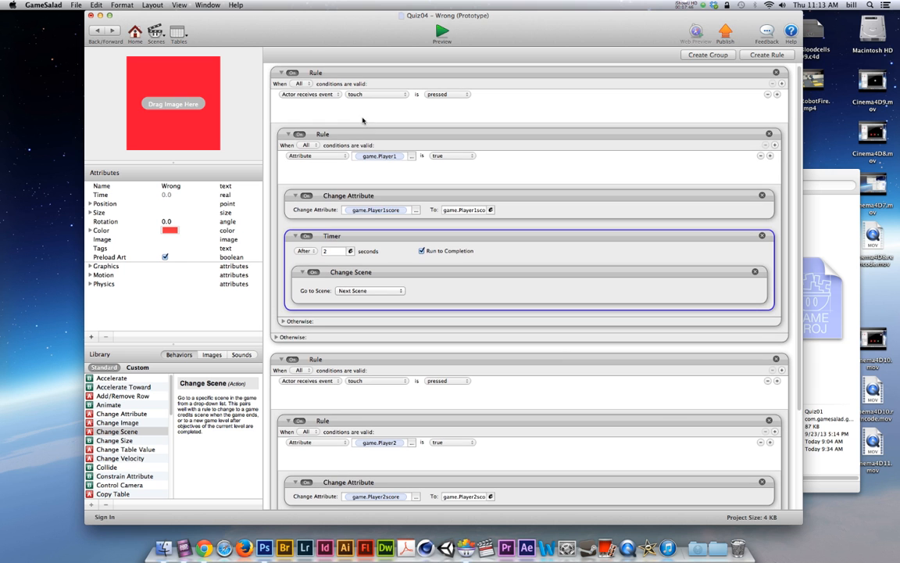
pyautogui.moveTo(799, 522); pyautogui.dragTo(818, 534)
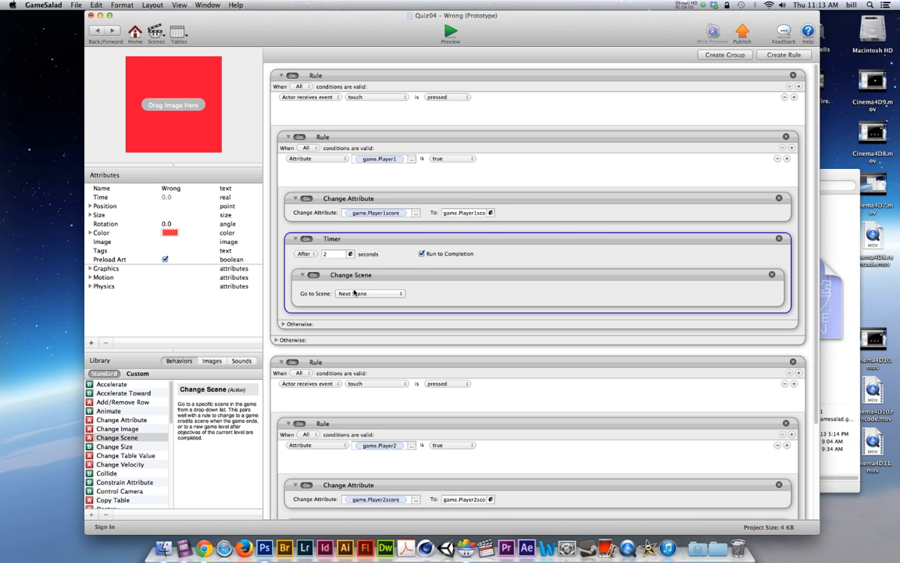
# Review the Wrong actor's rules, then preview the game and choose the middle red square to test the timed scene change.
pyautogui.scroll(-3, 375, 309)
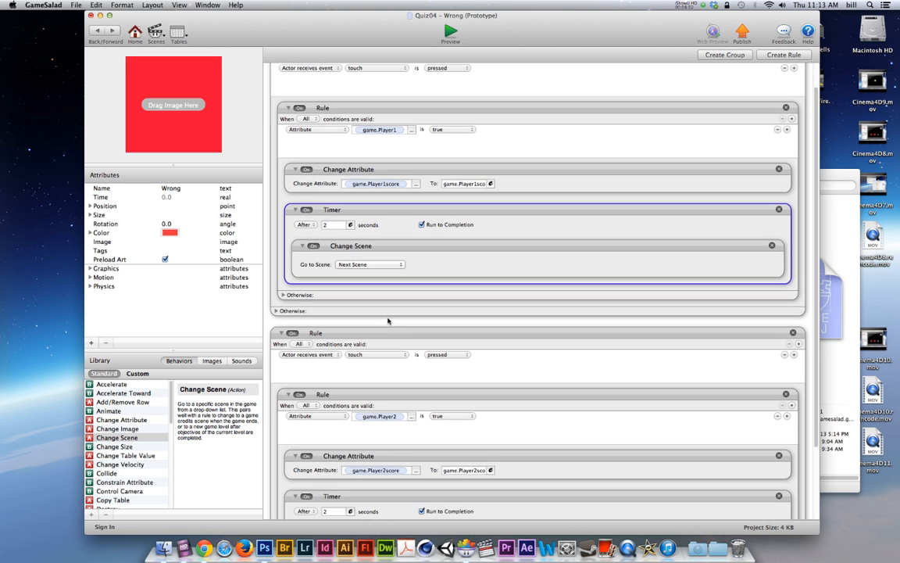
pyautogui.scroll(-4, 388, 321)
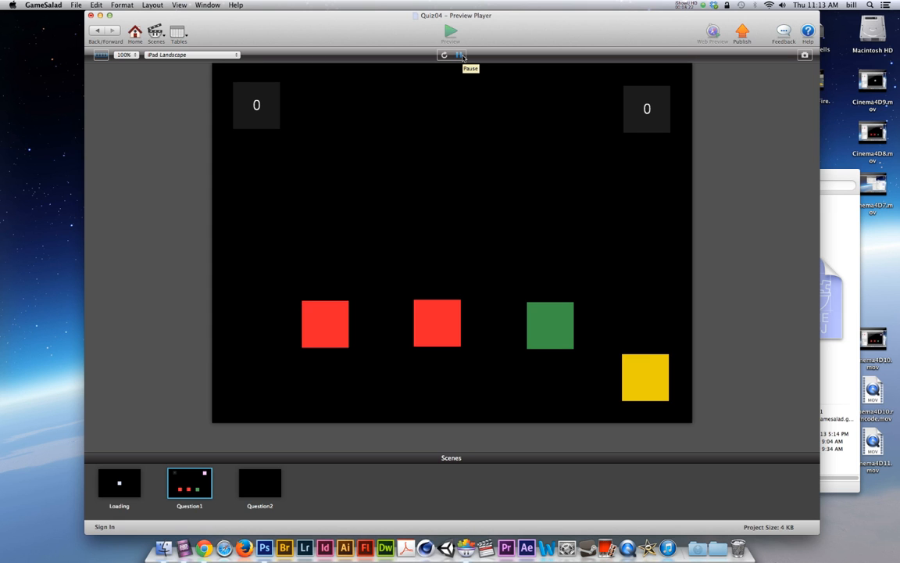
pyautogui.click(424, 333)
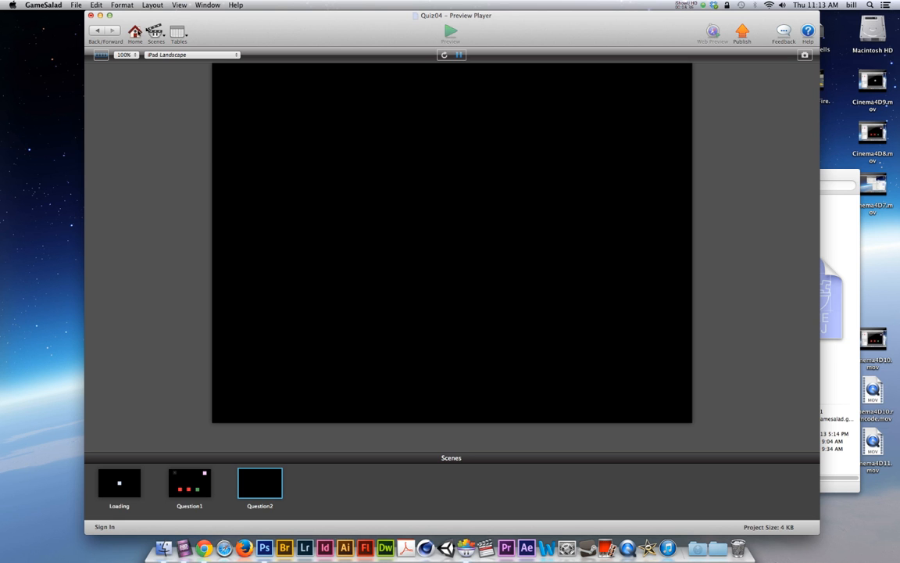
# Leave the preview and open the Correct actor prototype from the Question1 scene.
pyautogui.click(135, 33)
pyautogui.click(152, 32)
pyautogui.click(153, 33)
pyautogui.click(153, 60)
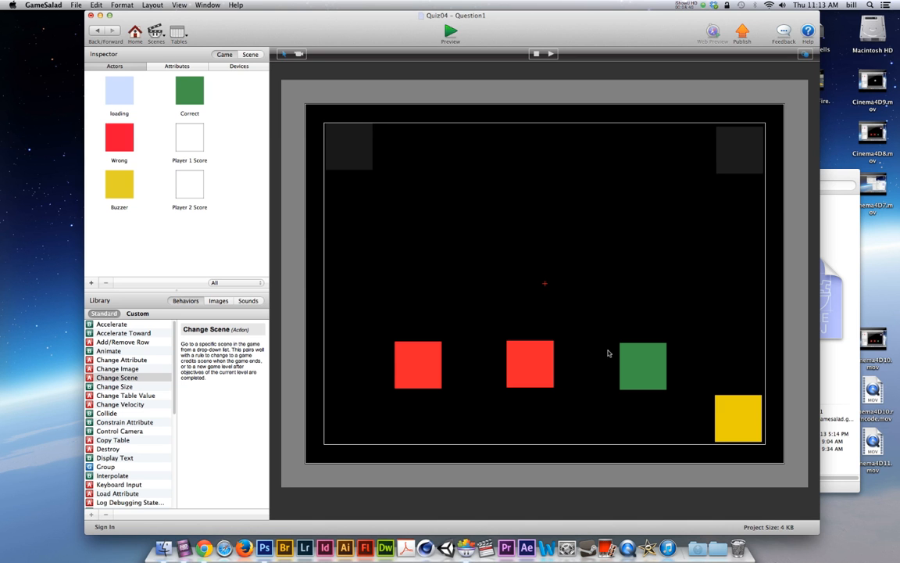
pyautogui.click(185, 100)
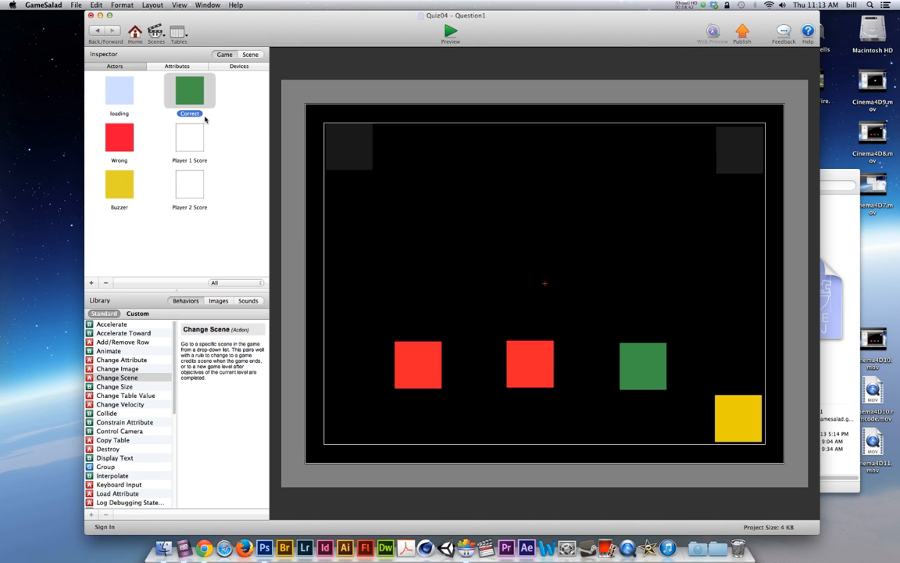
pyautogui.doubleClick(185, 101)
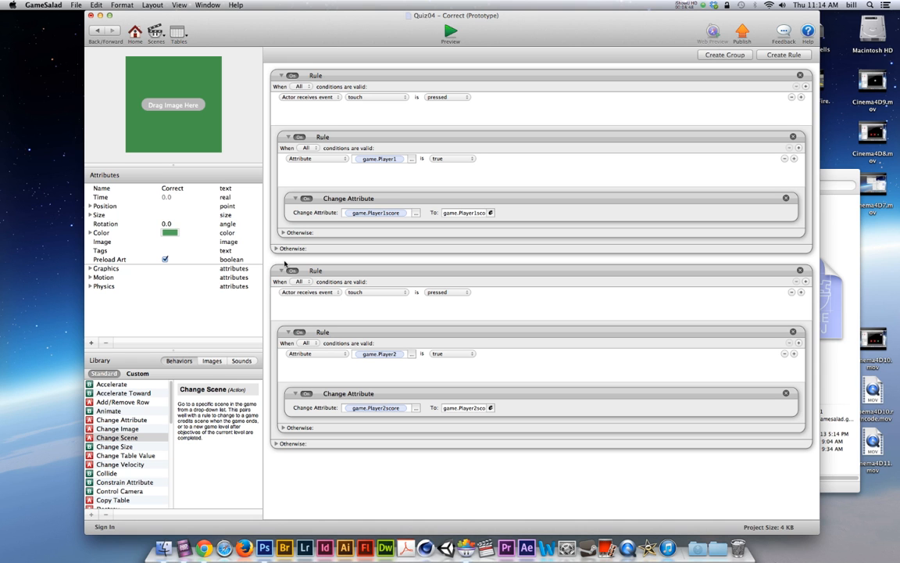
# Add a Timer below Change Attribute in the Correct actor's nested Player1 rule, set to After 2 seconds with Run to Completion.
pyautogui.scroll(-5, 116, 439)
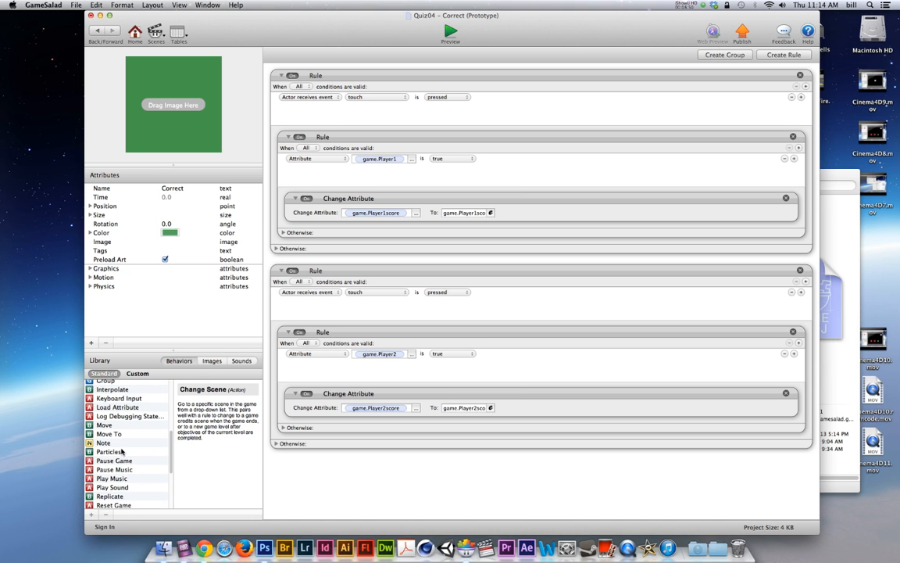
pyautogui.scroll(-4, 115, 461)
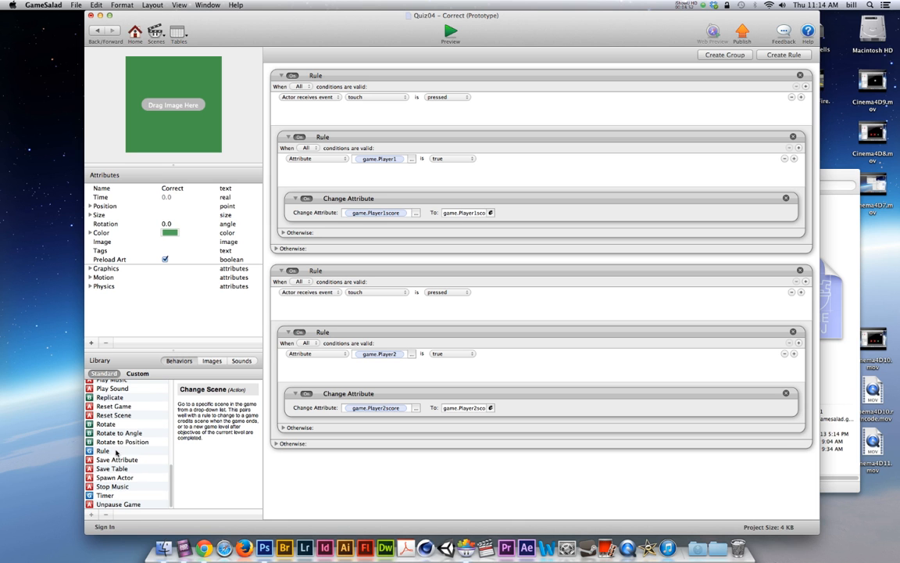
pyautogui.moveTo(105, 495); pyautogui.dragTo(360, 235)
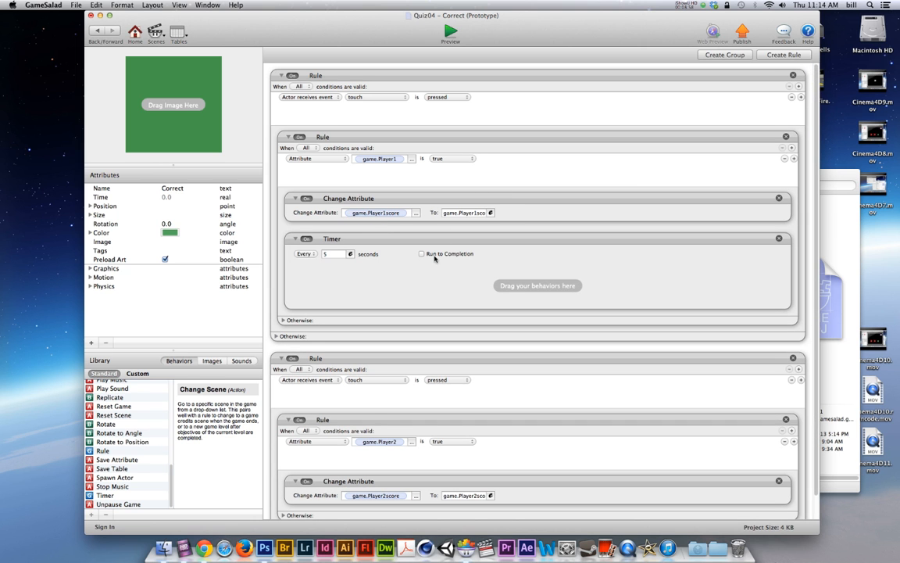
pyautogui.click(422, 254)
pyautogui.click(304, 254)
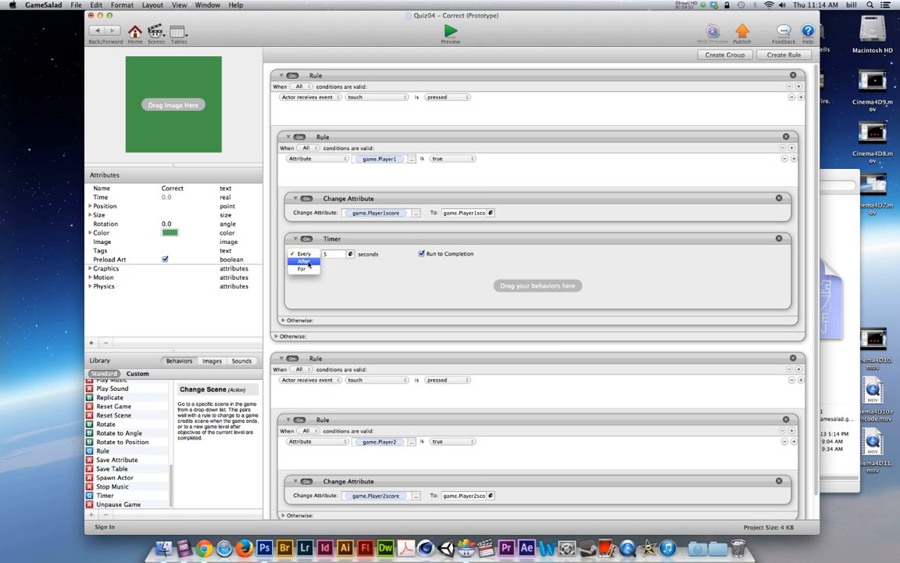
pyautogui.click(273, 239)
pyautogui.doubleClick(330, 254)
pyautogui.write('2')
pyautogui.press('Return')
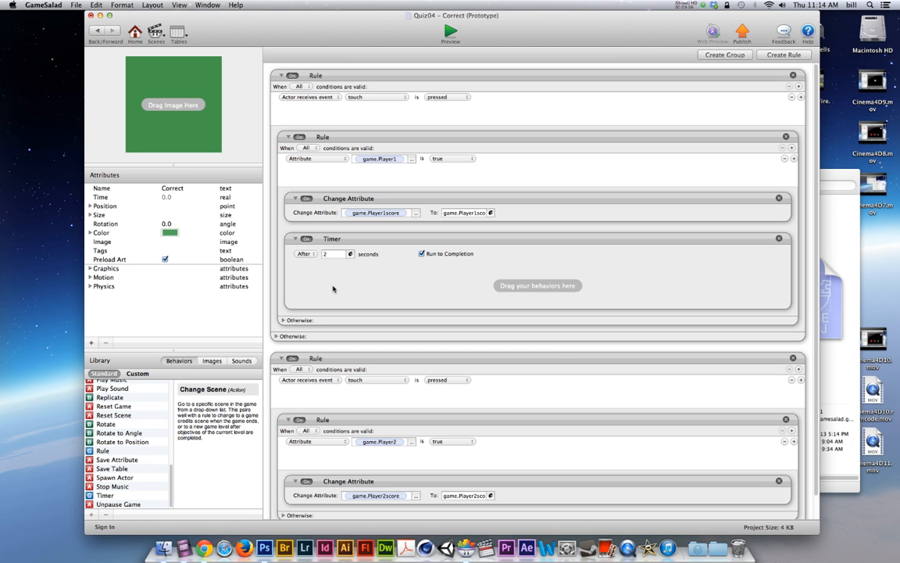
# Place a Change Scene going to Next Scene inside the Timer and copy that Timer into the nested Player2 rule.
pyautogui.scroll(15, 141, 438)
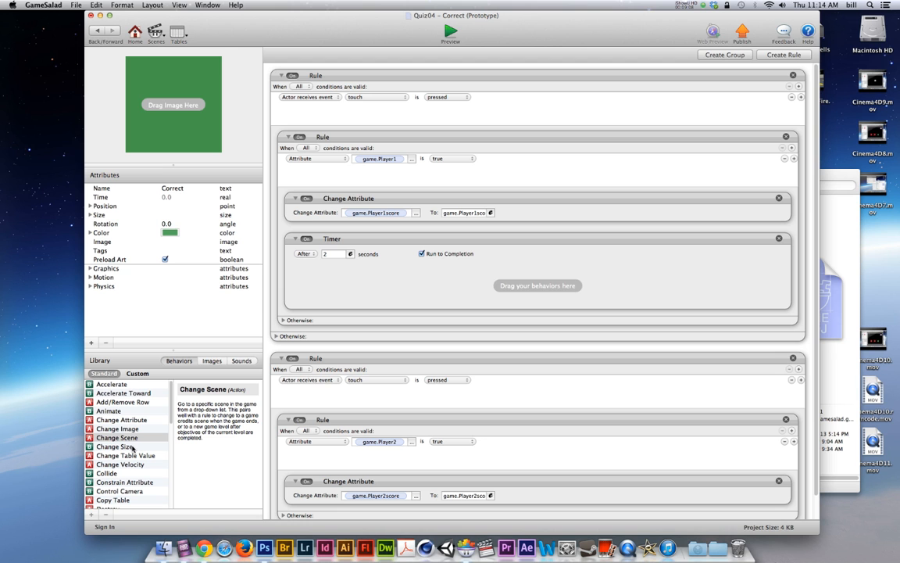
pyautogui.moveTo(122, 442); pyautogui.dragTo(370, 294)
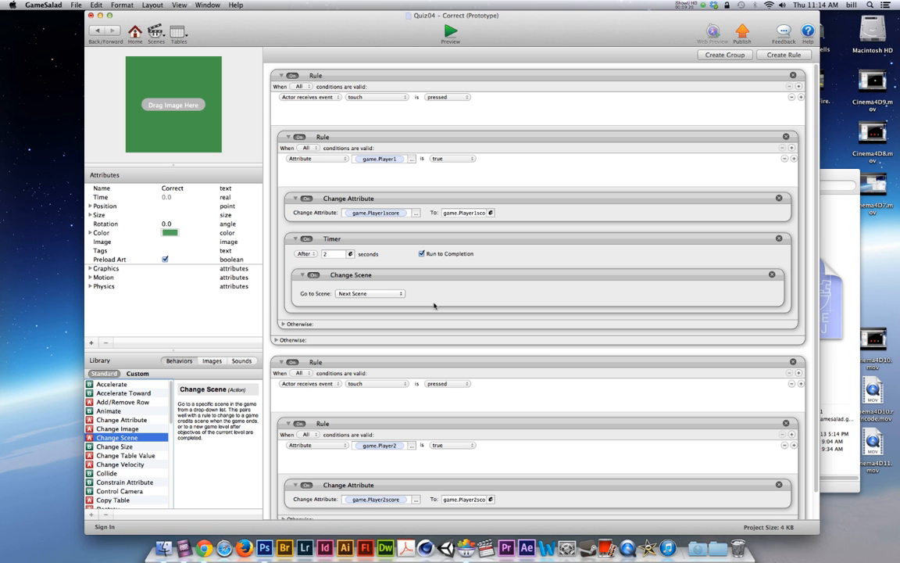
pyautogui.scroll(-2, 430, 305)
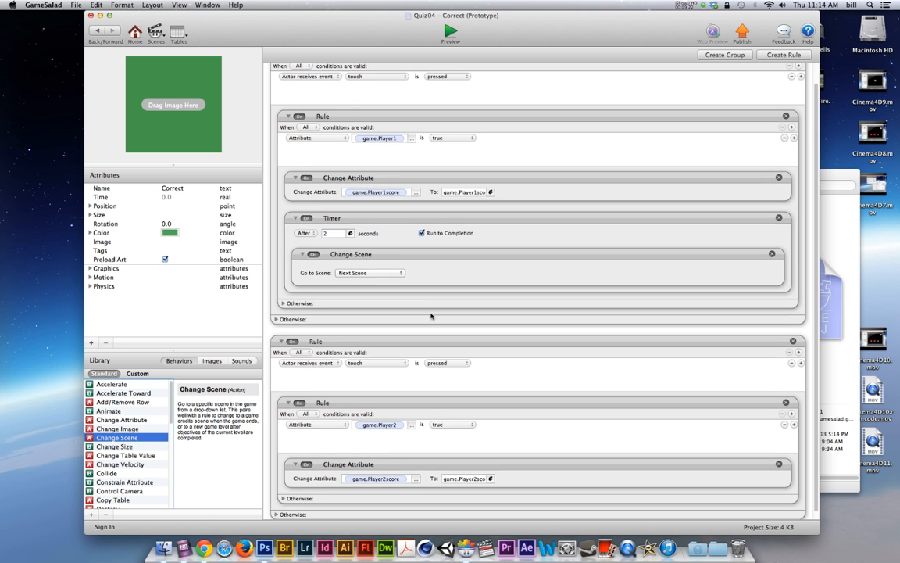
pyautogui.moveTo(418, 209); pyautogui.dragTo(402, 499)
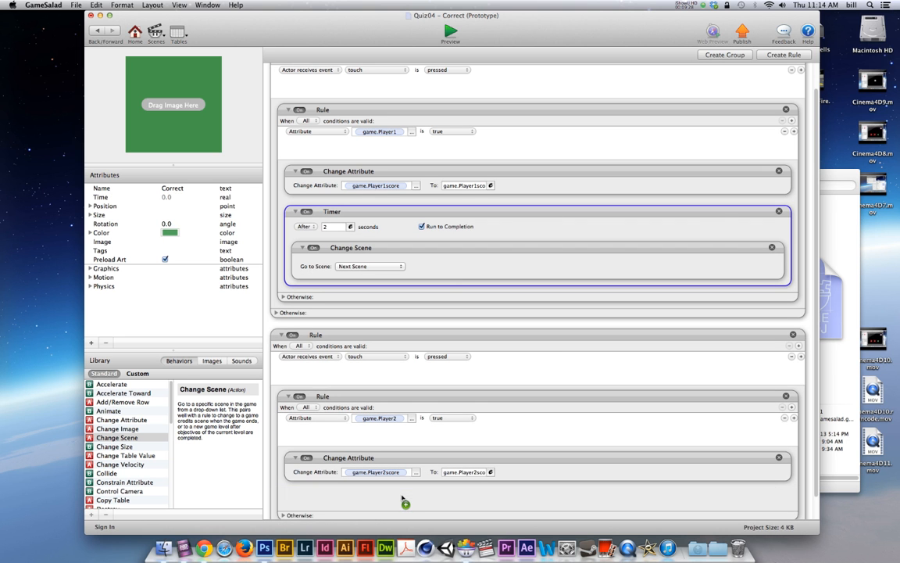
pyautogui.scroll(-3, 369, 488)
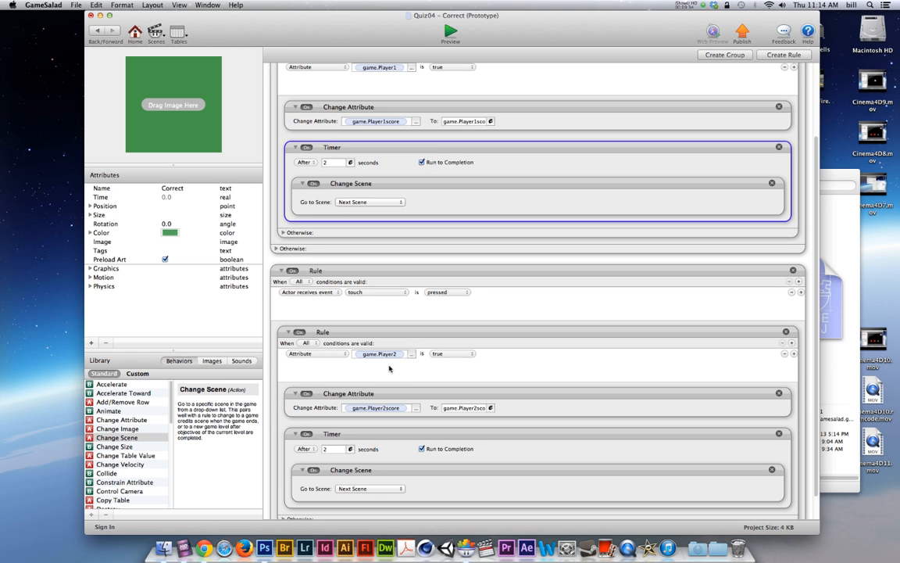
pyautogui.scroll(3, 391, 375)
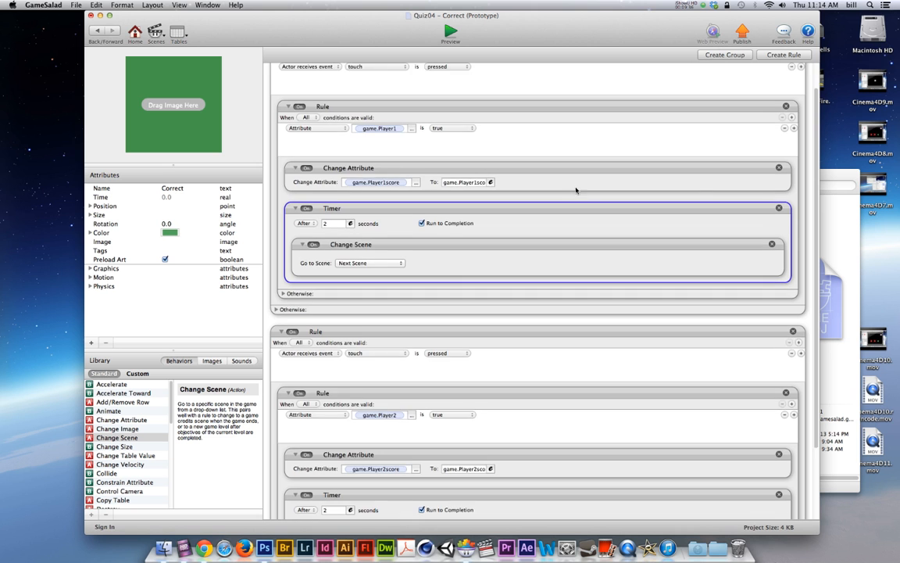
pyautogui.scroll(2, 576, 190)
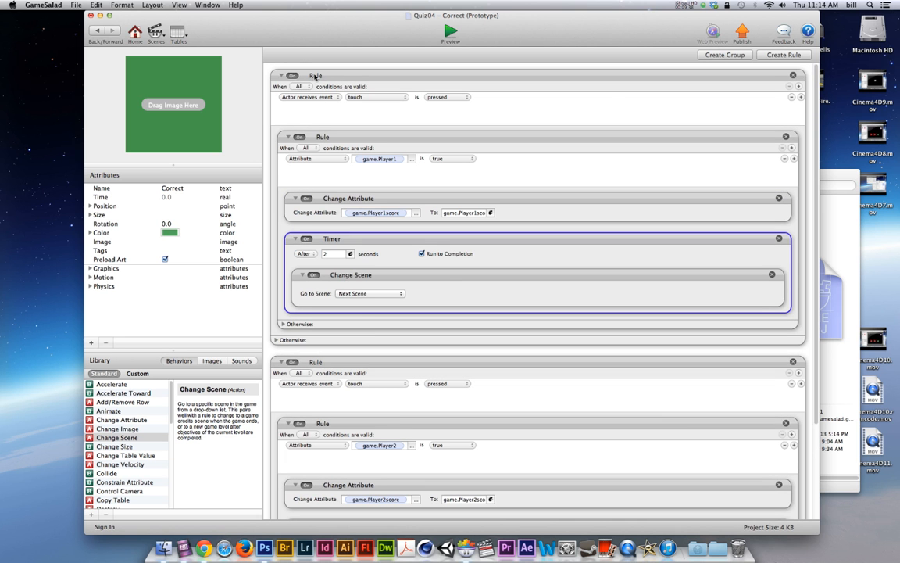
# Rename the Correct actor's first touch rule as "Testing to see if Player 1 is active".
pyautogui.doubleClick(316, 75)
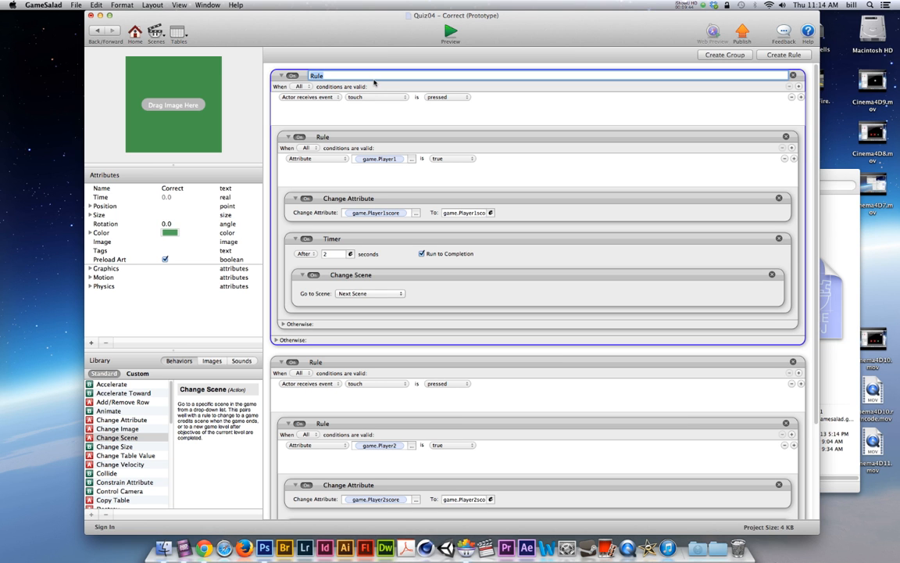
pyautogui.write('Te')
pyautogui.press('Return')
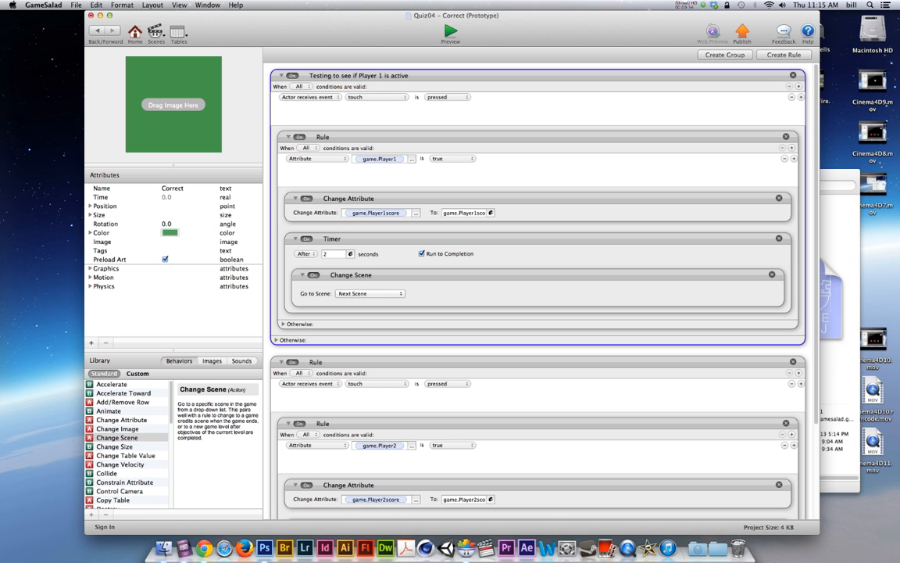
# Rename the Correct actor's first touch rule as "Player1 Test".
pyautogui.doubleClick(375, 77)
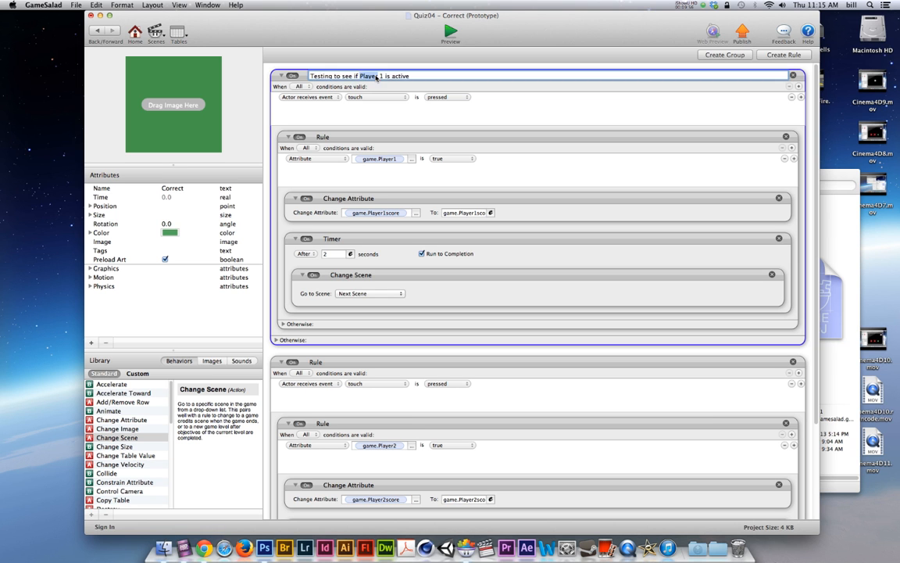
pyautogui.press('super+a')
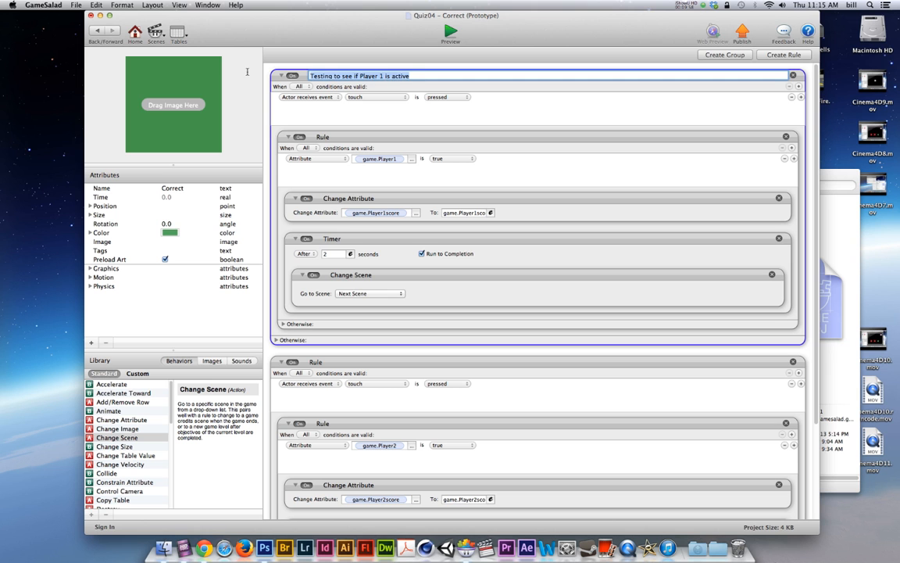
pyautogui.write('Player')
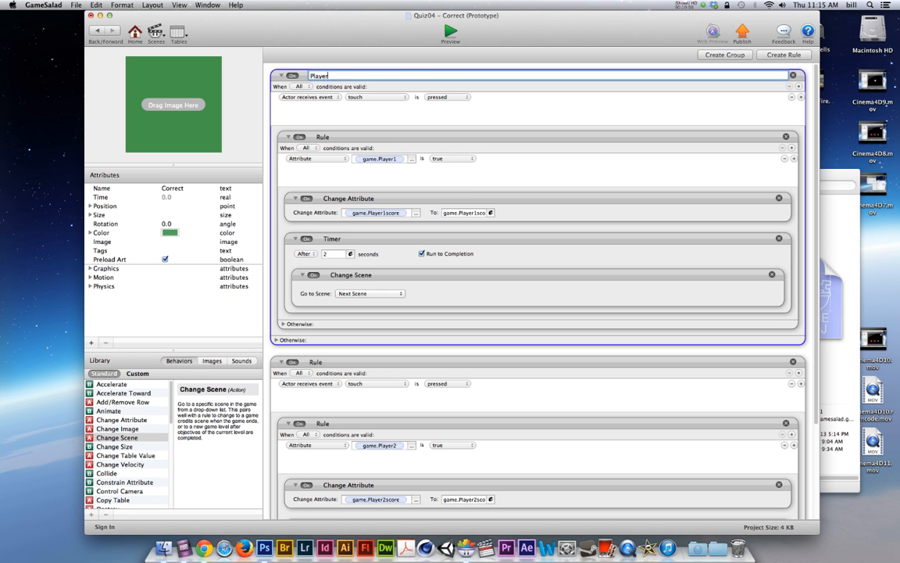
pyautogui.write('1 Test')
pyautogui.press('Return')
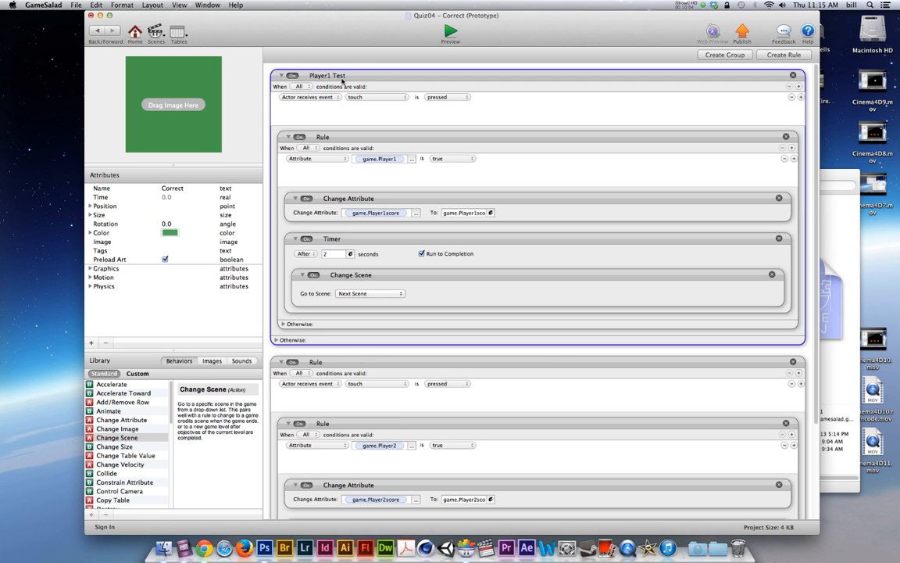
# Open the name of the Correct actor's second touch rule for editing.
pyautogui.click(320, 364)
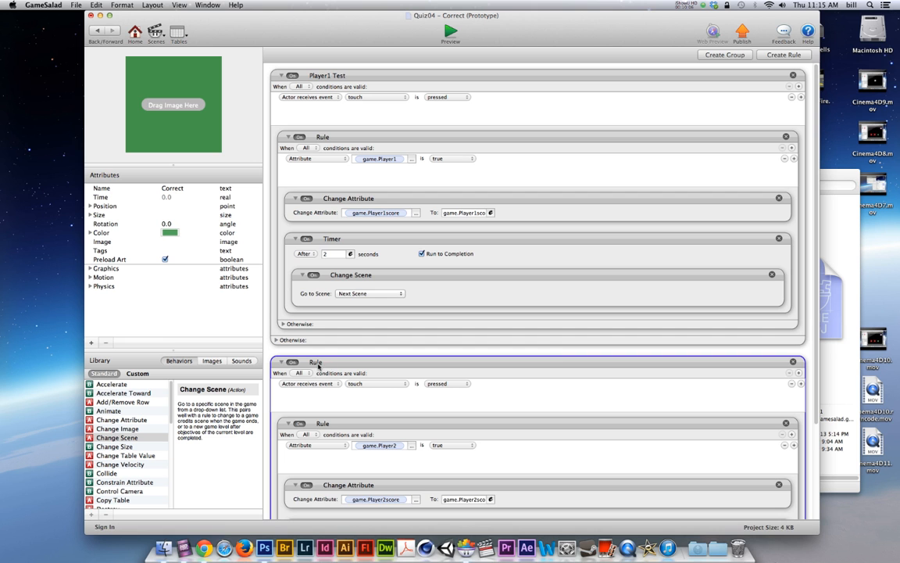
pyautogui.doubleClick(317, 362)
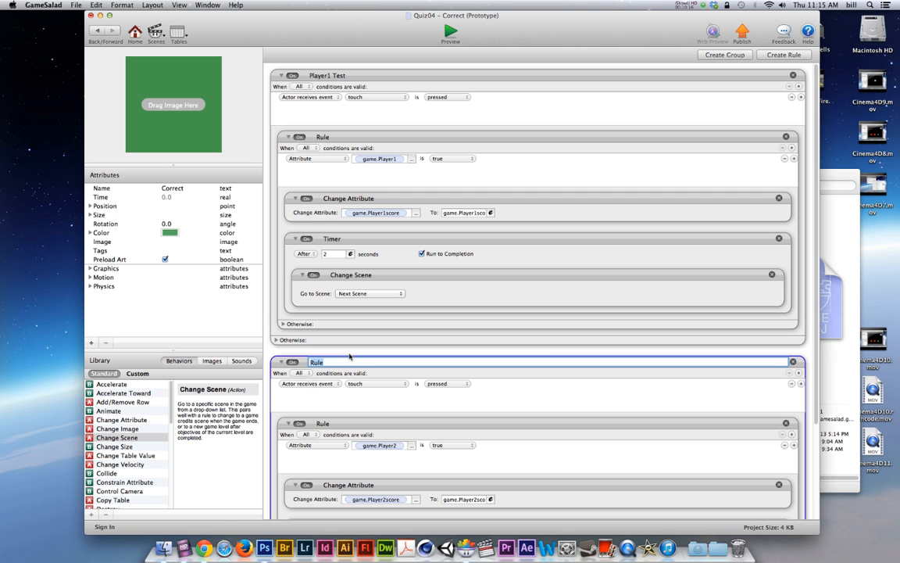
# Return to the Question1 scene, preview the game, and choose the green square to test the correct answer.
pyautogui.click(156, 33)
pyautogui.click(374, 173)
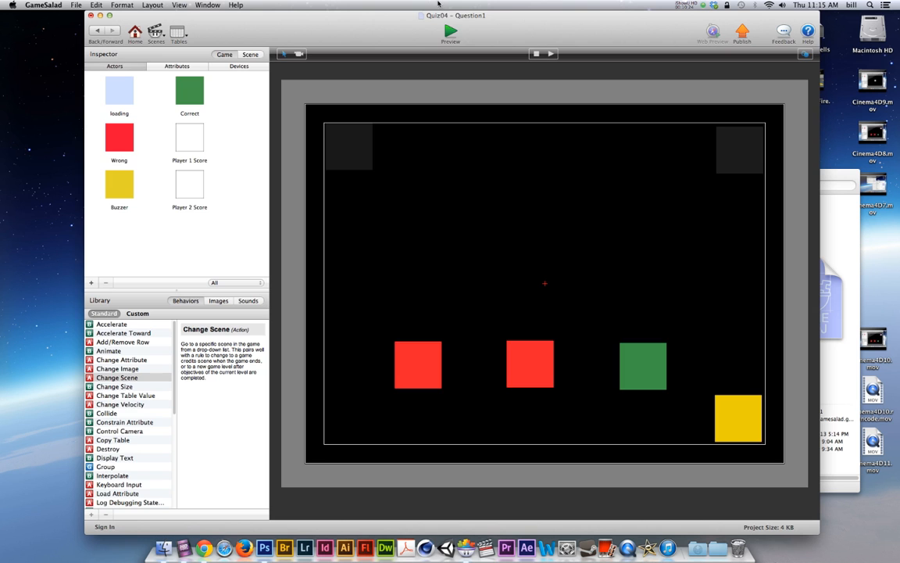
pyautogui.press('super+Return')
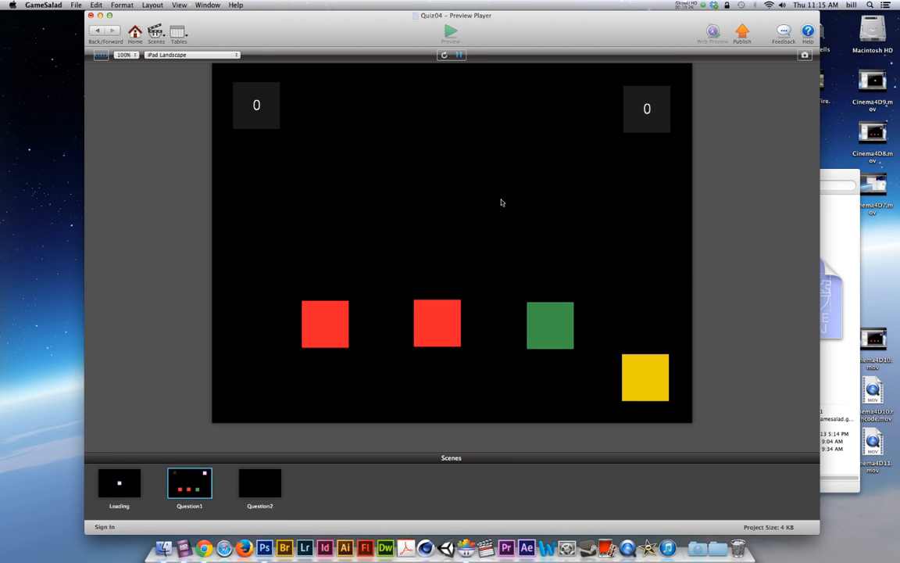
pyautogui.click(125, 482)
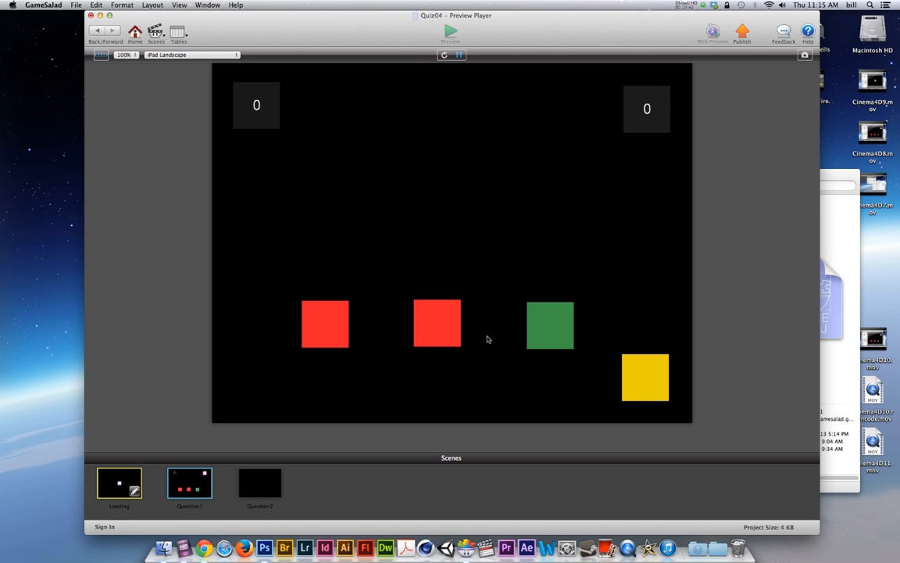
pyautogui.click(537, 327)
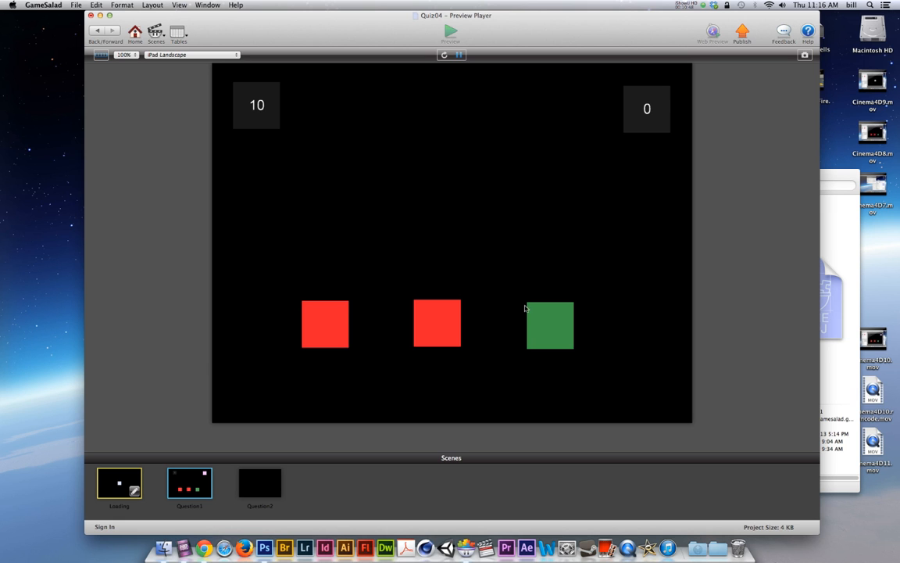